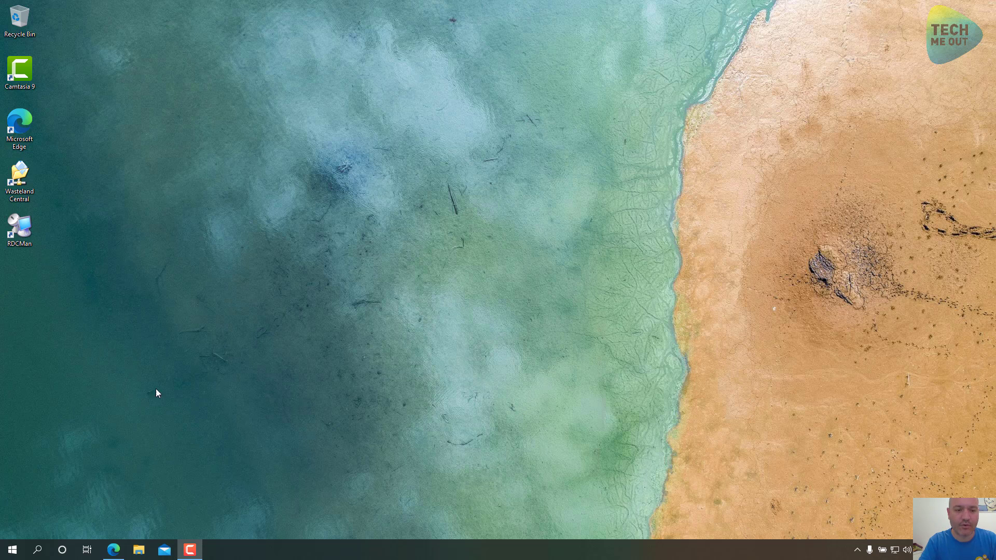
Open the WLANs configuration of the Living Room - AP-AC-LR access point in UniFi Network
click(114, 550)
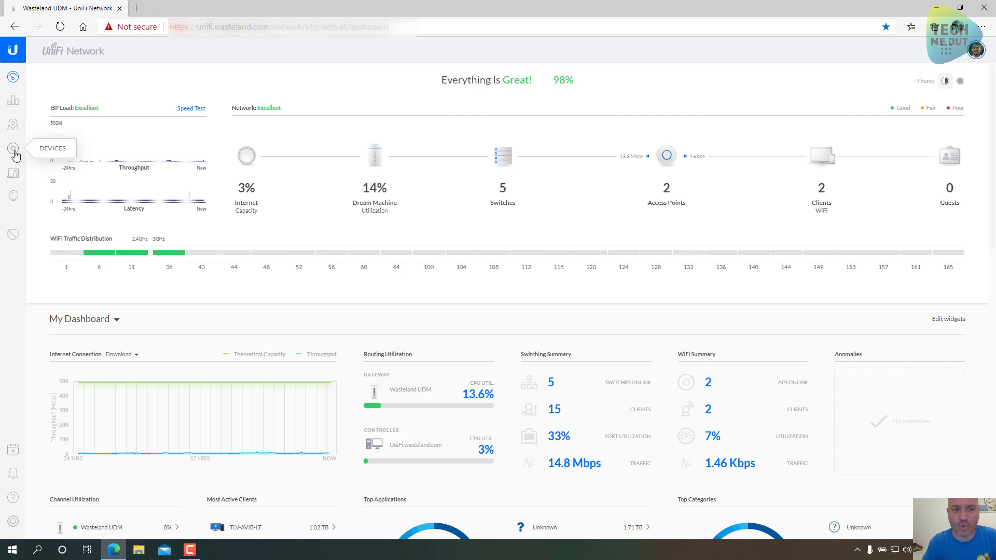
click(14, 151)
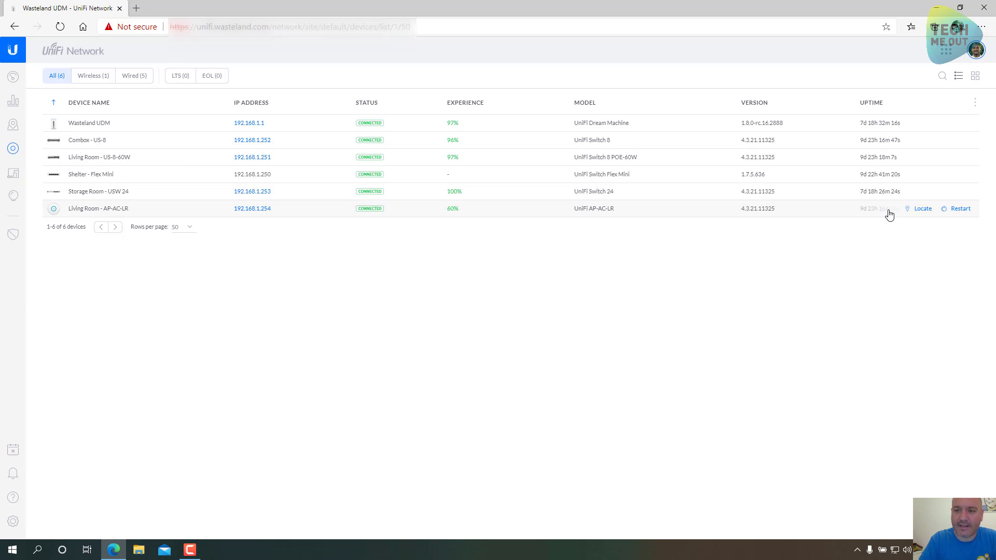
click(849, 214)
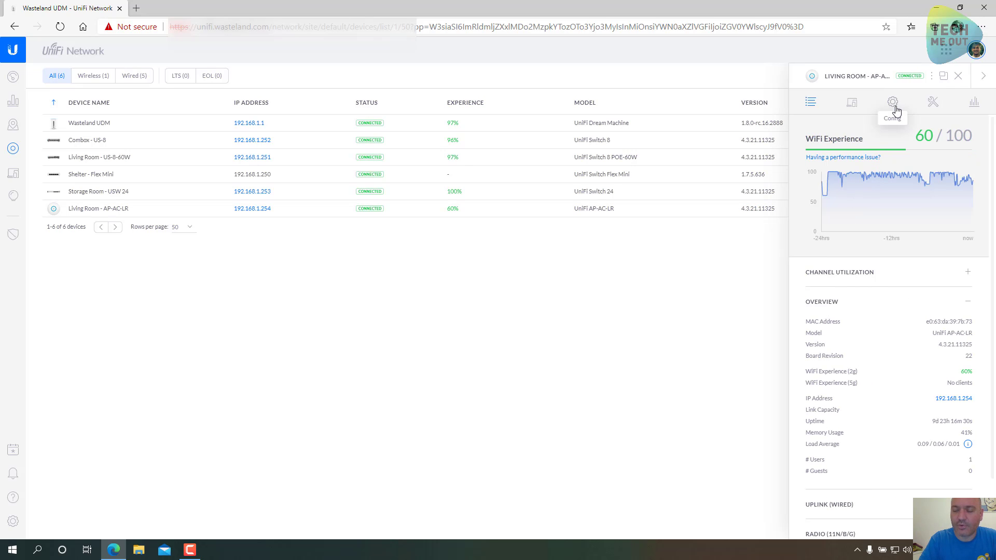
click(895, 106)
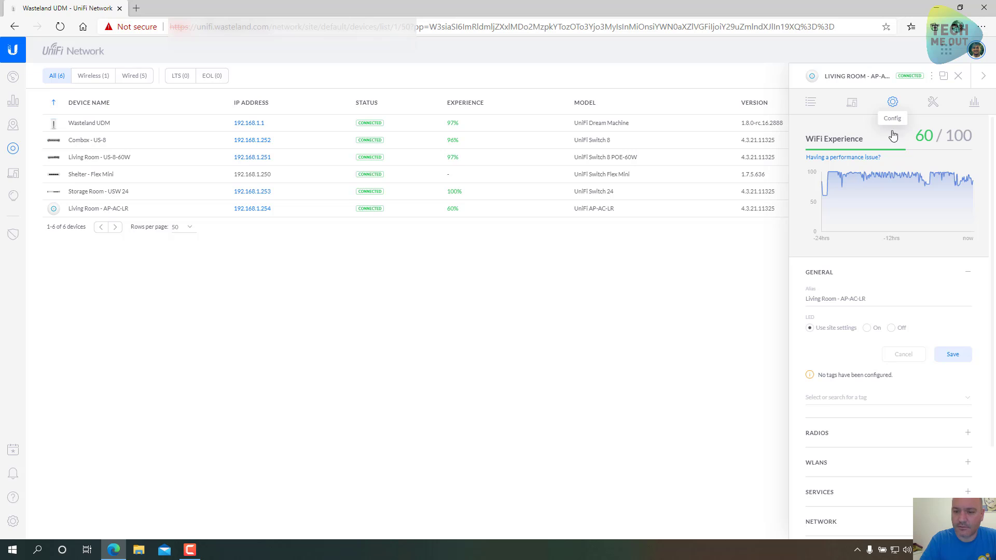
scroll(889, 282, down, 1)
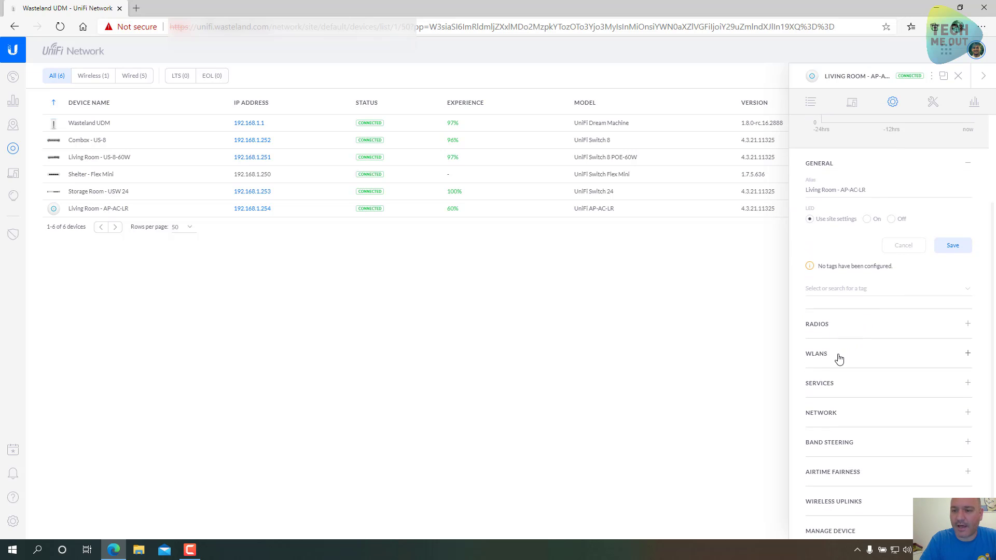
click(839, 359)
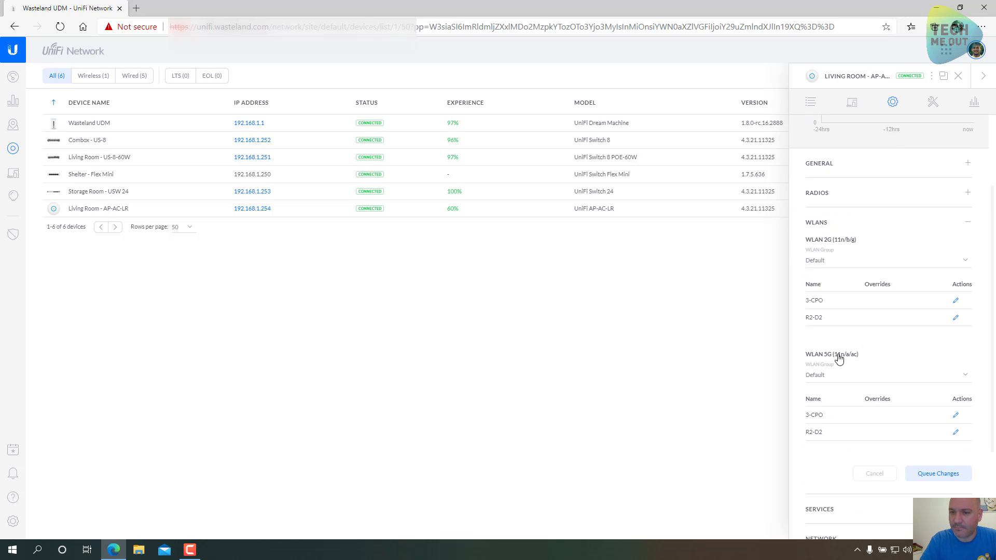
Disable the 3-CPO network on this access point for both the 2G and 5G WLANs
click(955, 302)
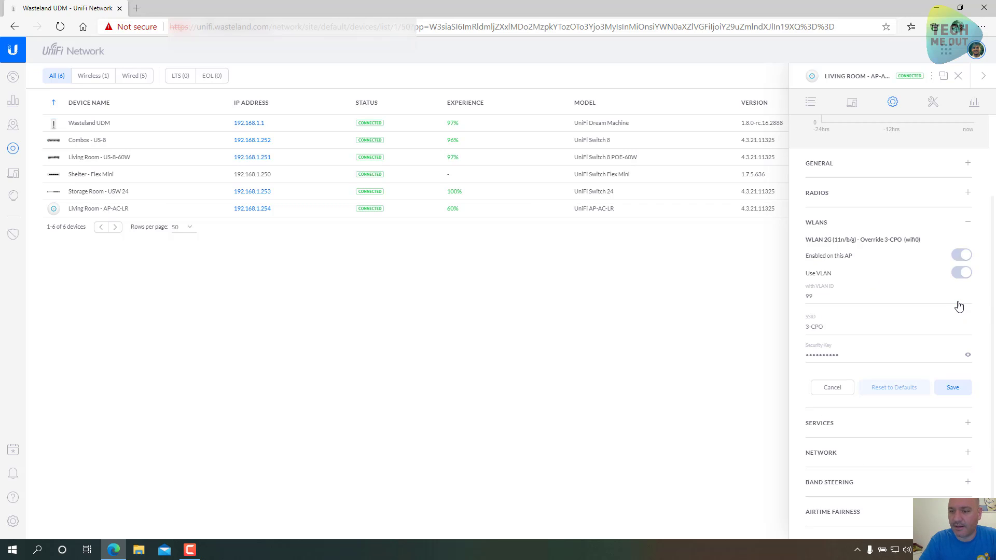
click(960, 257)
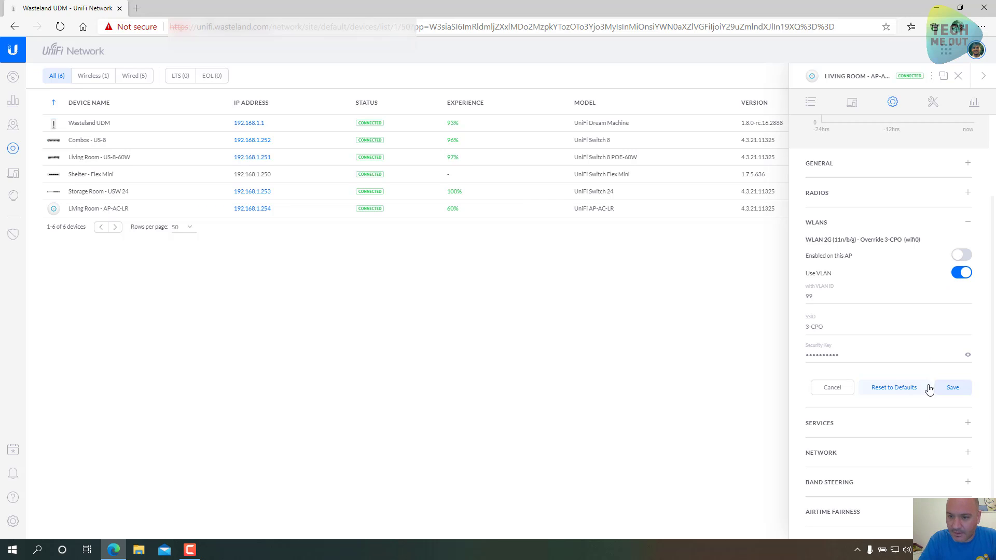
click(952, 387)
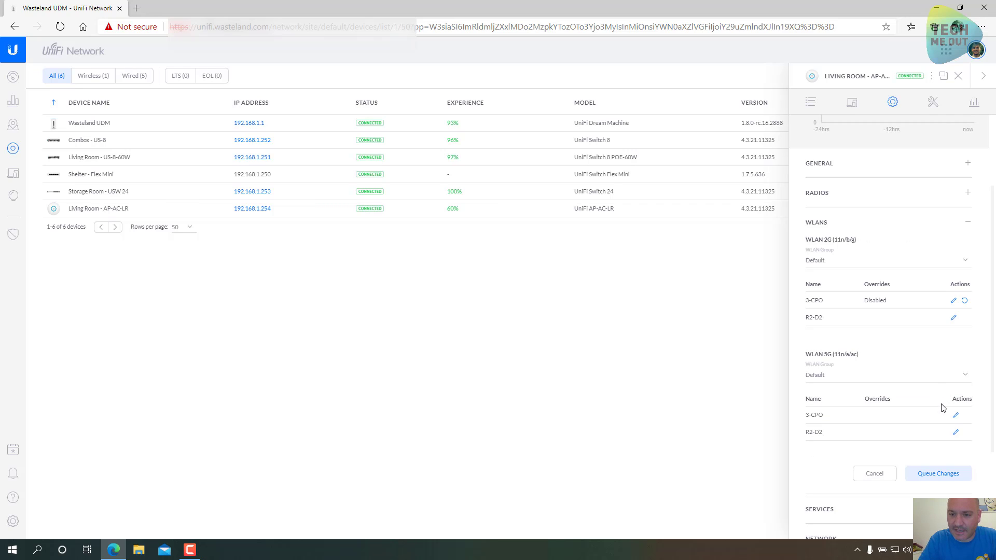
click(956, 417)
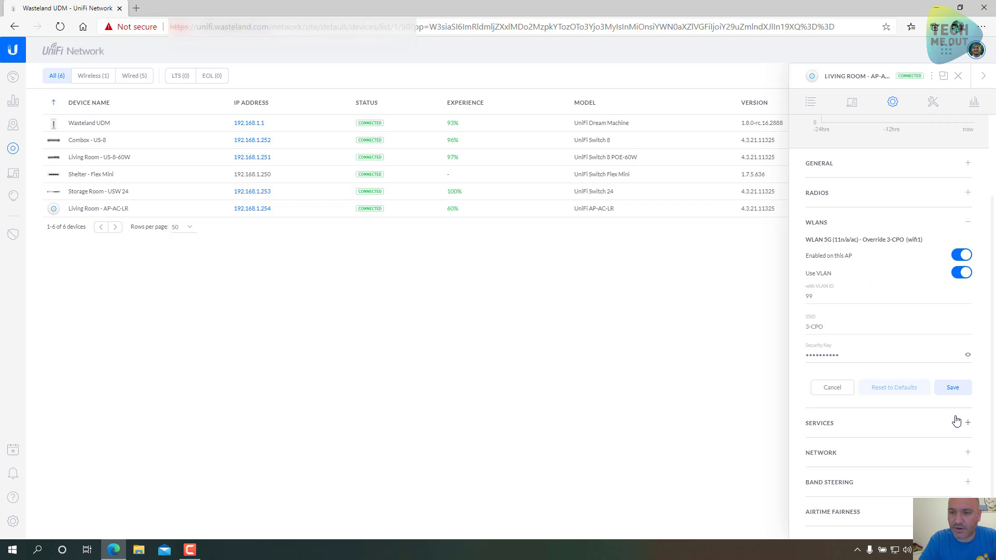
click(961, 256)
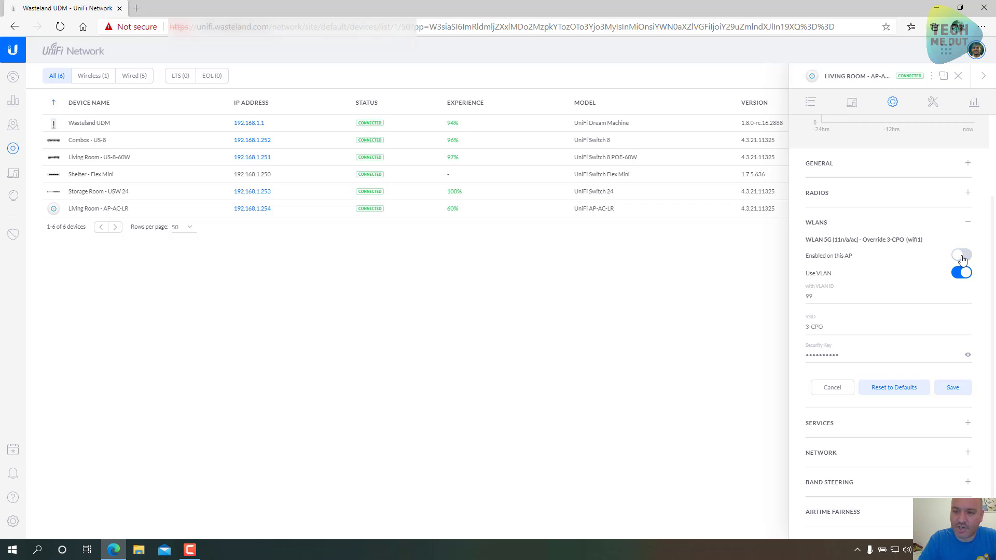
click(954, 389)
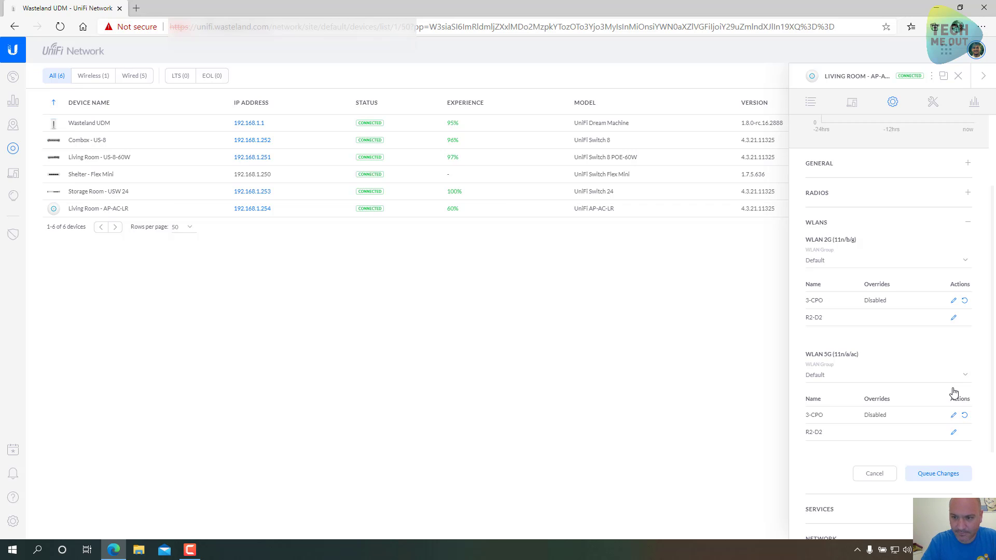
Re-enable the 3-CPO network on this access point for both the 2G and 5G WLANs
click(953, 300)
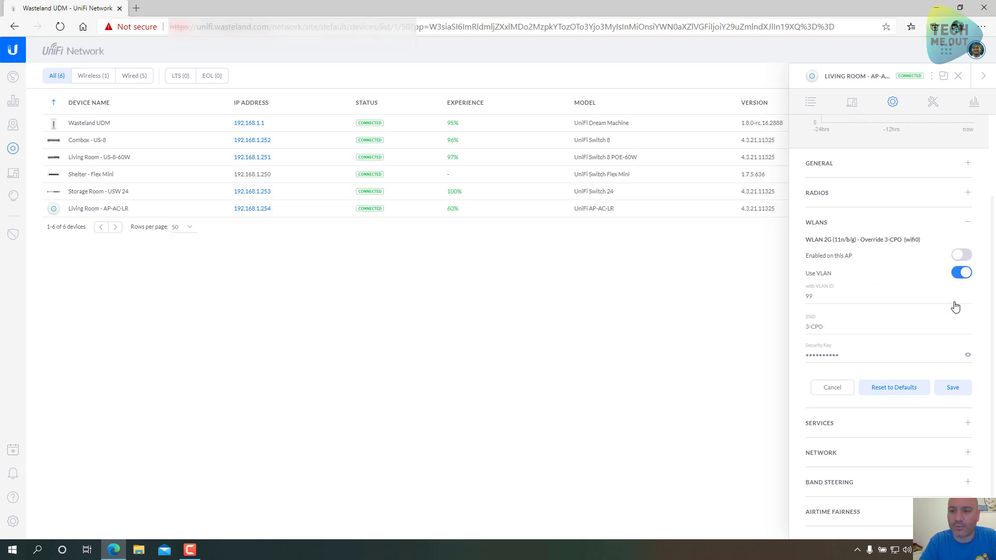
click(961, 255)
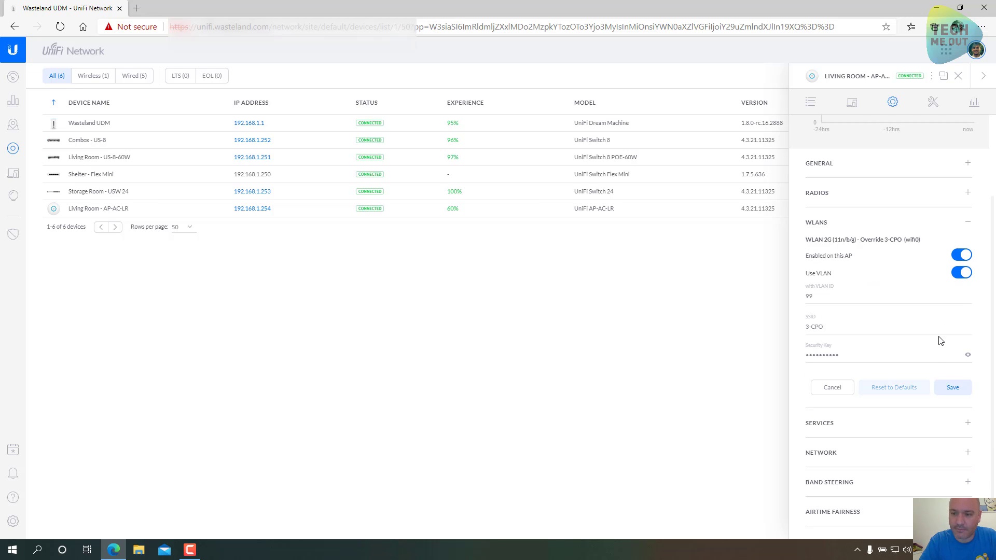
click(952, 387)
click(954, 415)
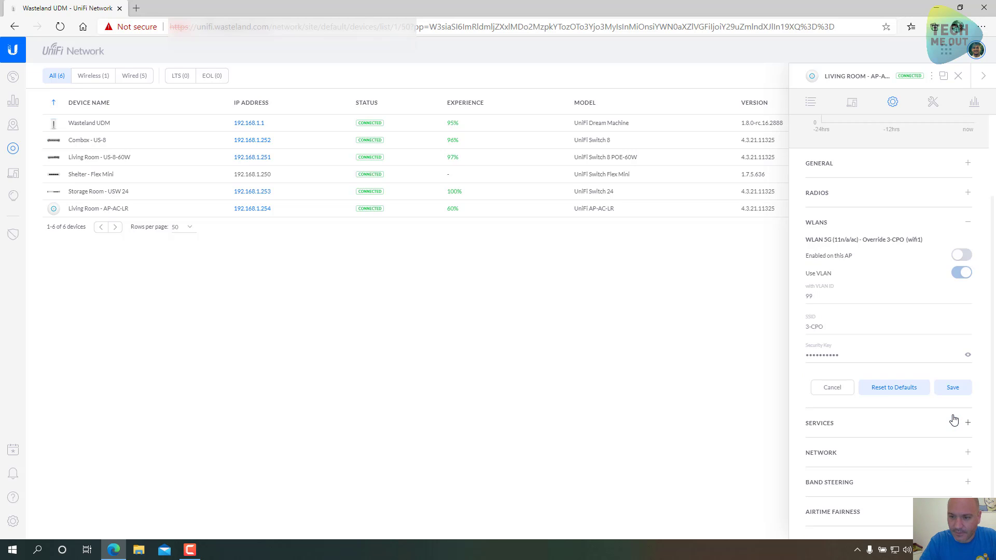
click(962, 254)
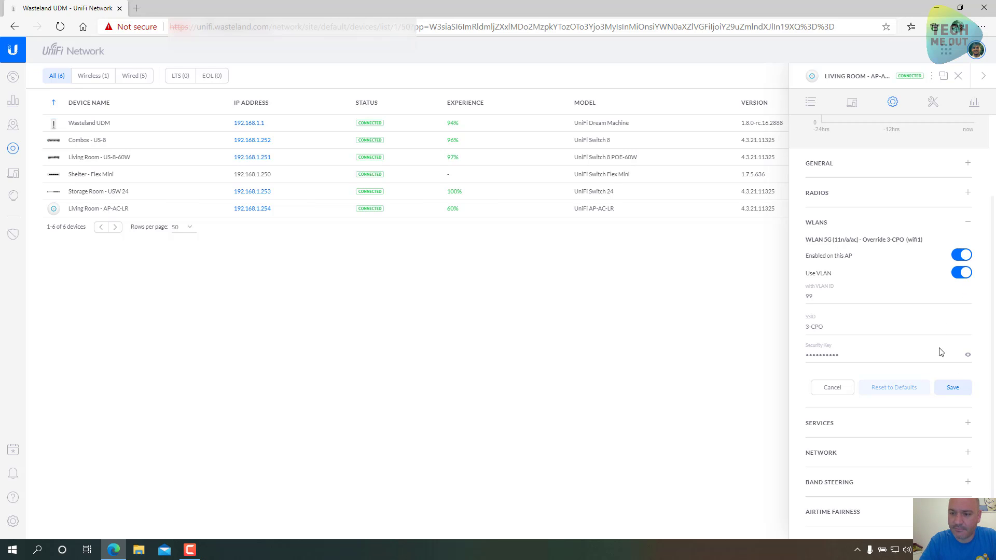
click(952, 388)
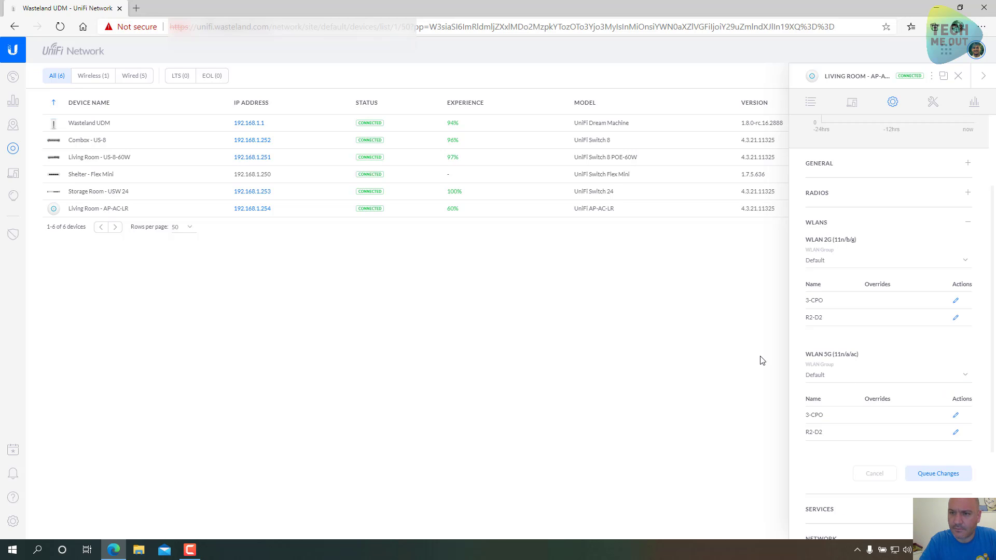
scroll(808, 352, down, 3)
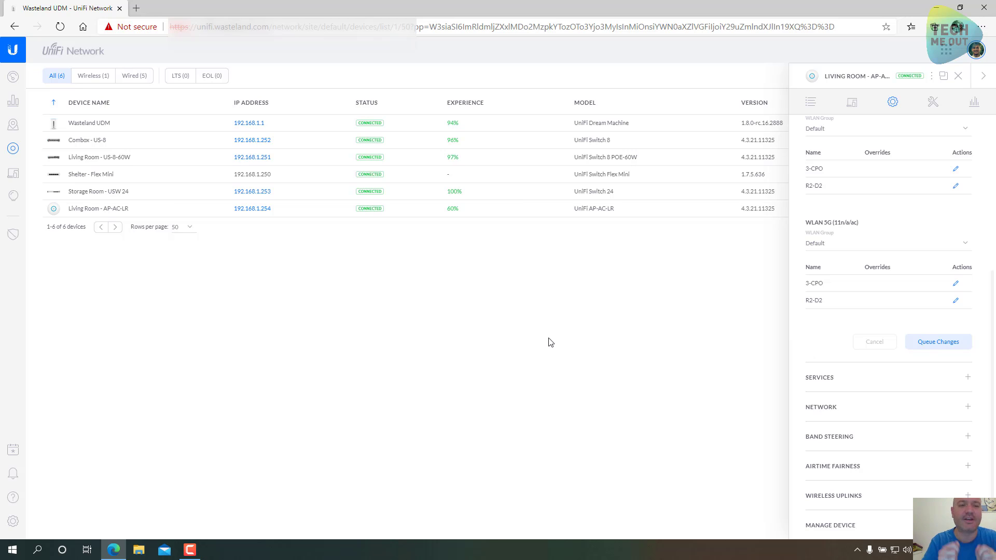
Open the R2-D2 Wi-Fi network from the site settings and examine its security and advanced options
click(13, 522)
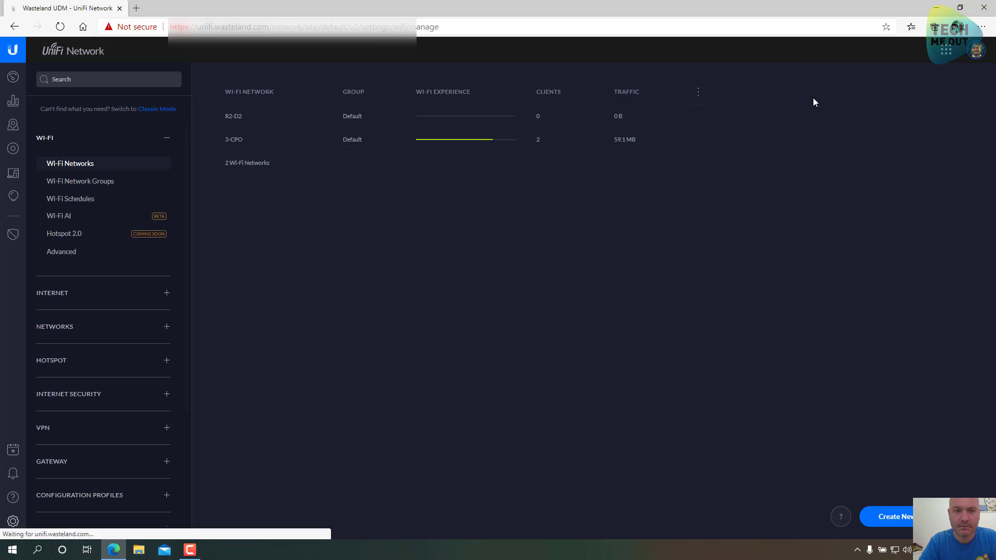
click(958, 75)
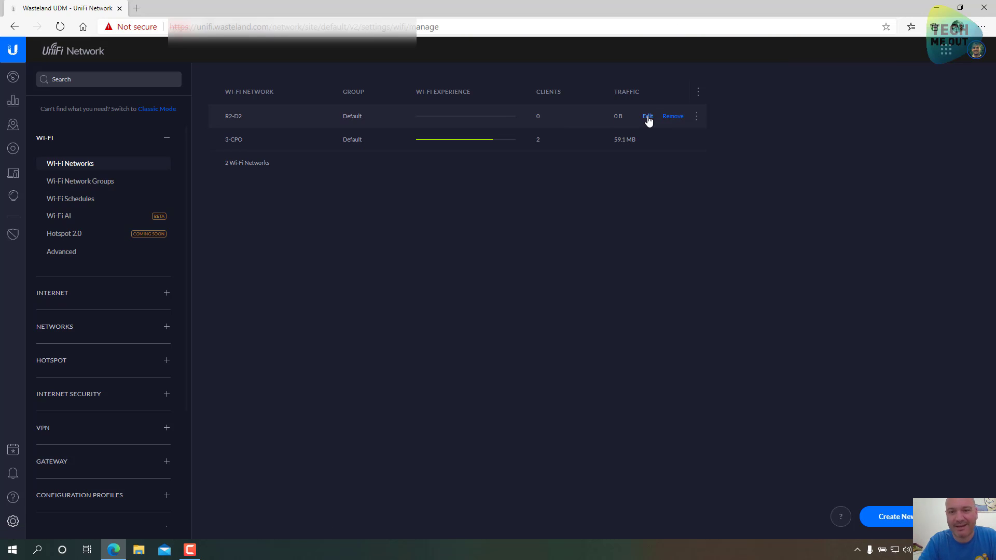
click(648, 116)
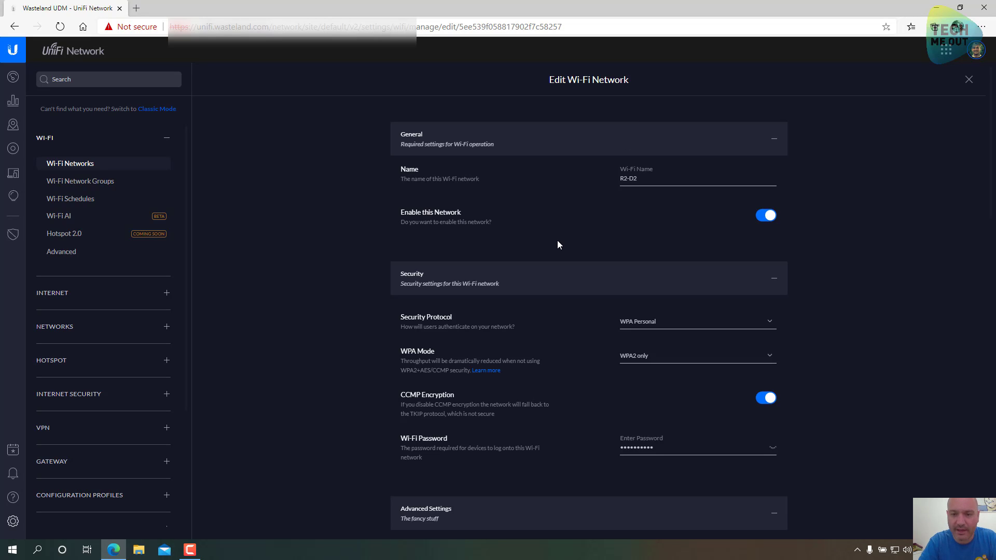
scroll(558, 242, down, 1)
scroll(558, 241, down, 3)
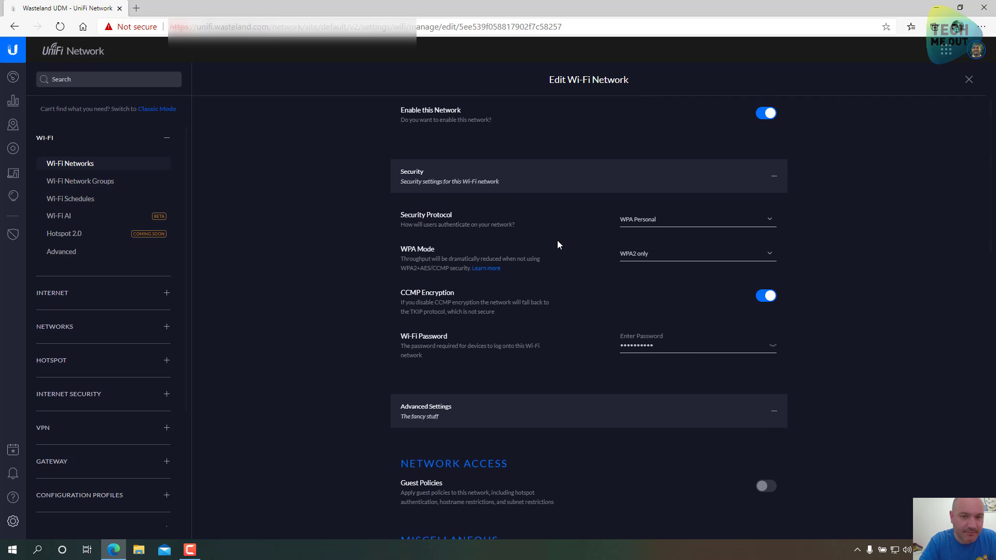
scroll(558, 241, down, 3)
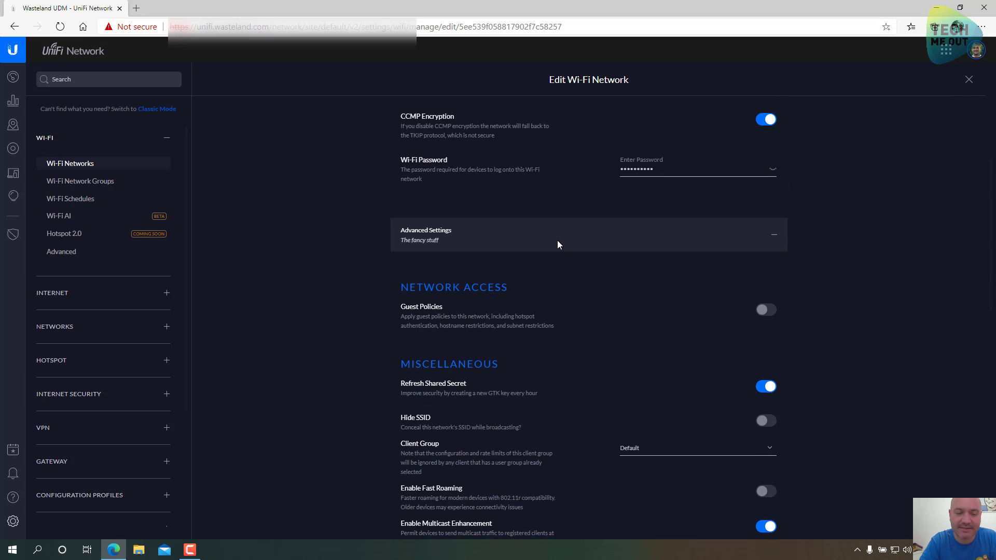
scroll(559, 244, down, 2)
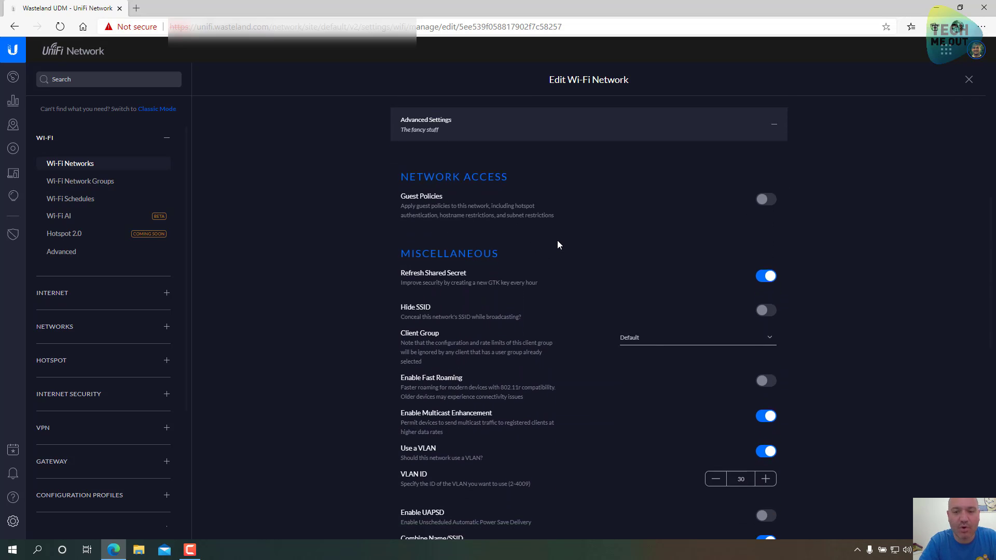
scroll(557, 244, down, 4)
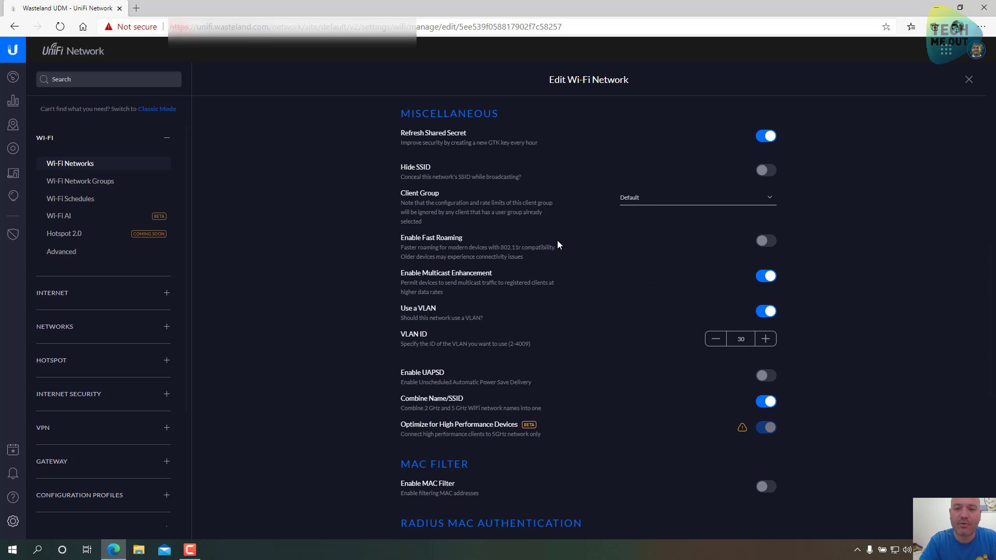
scroll(559, 244, down, 3)
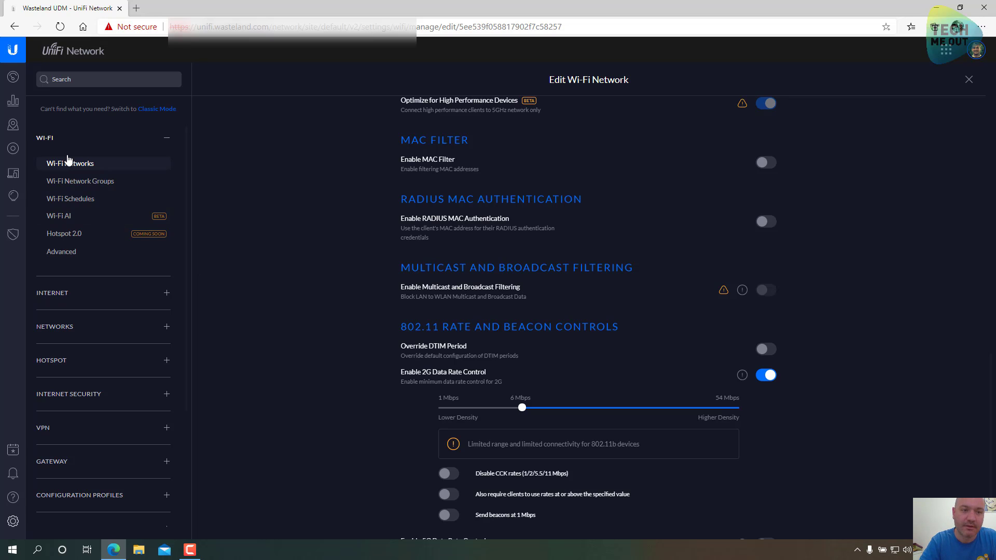
Open the Wi-Fi network groups and expand the Default group to view its member networks
click(76, 184)
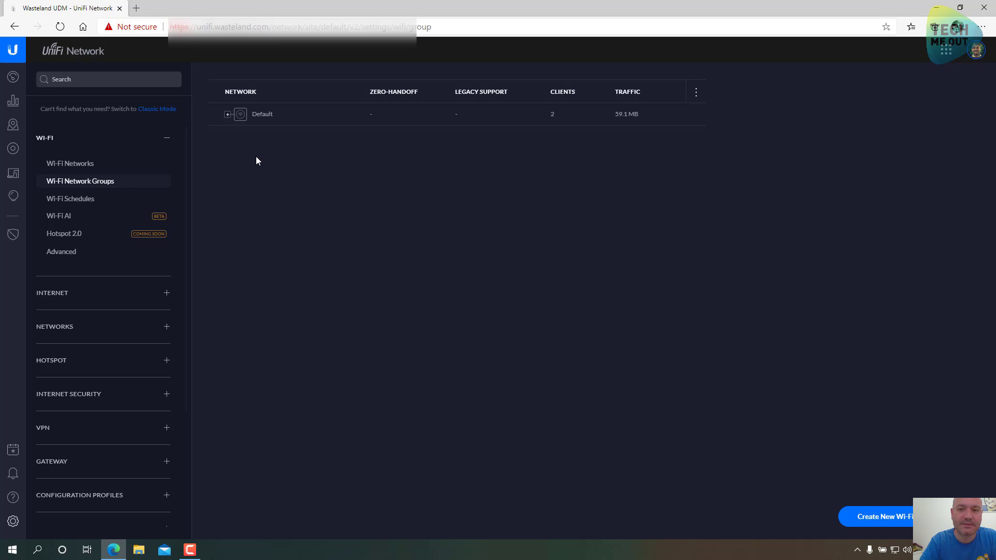
mouse_move(272, 117)
click(227, 115)
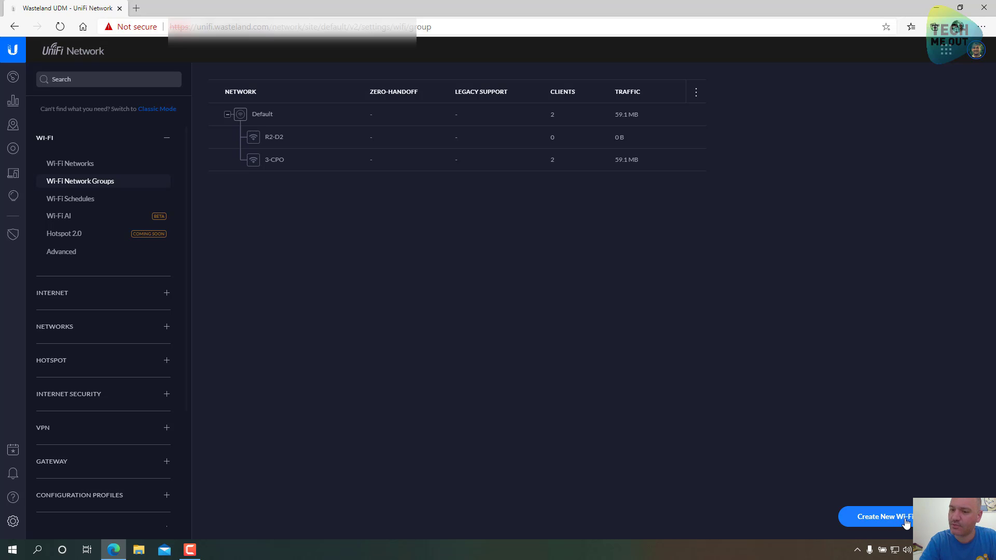
Create a new Wi-Fi network group named "IOT Wifi Networks"
click(861, 523)
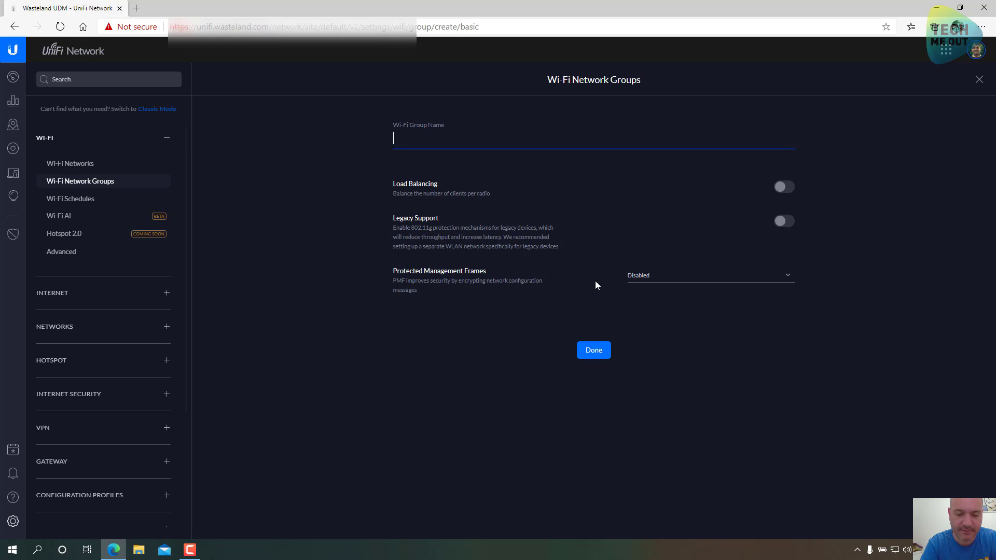
text(IOT )
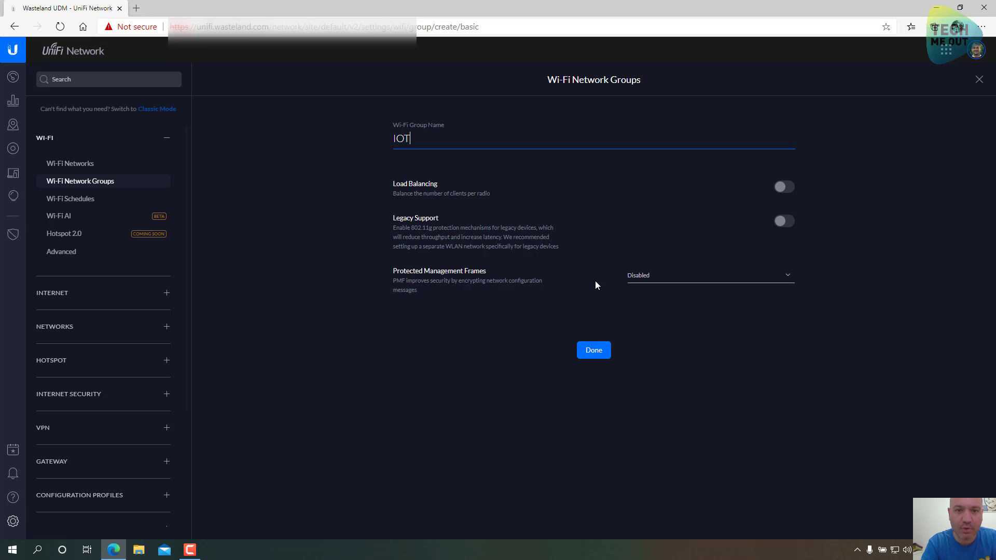
text(Wifi )
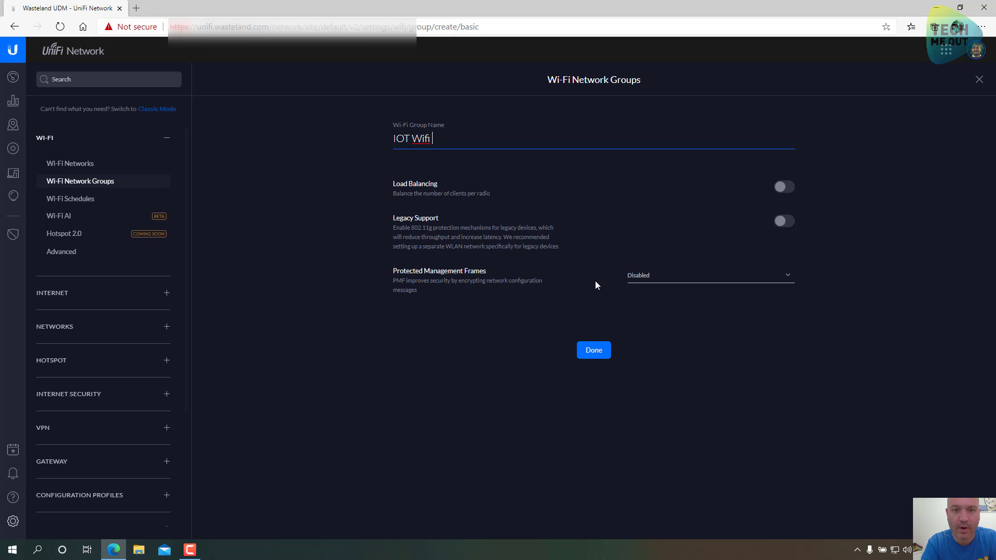
text(Networks)
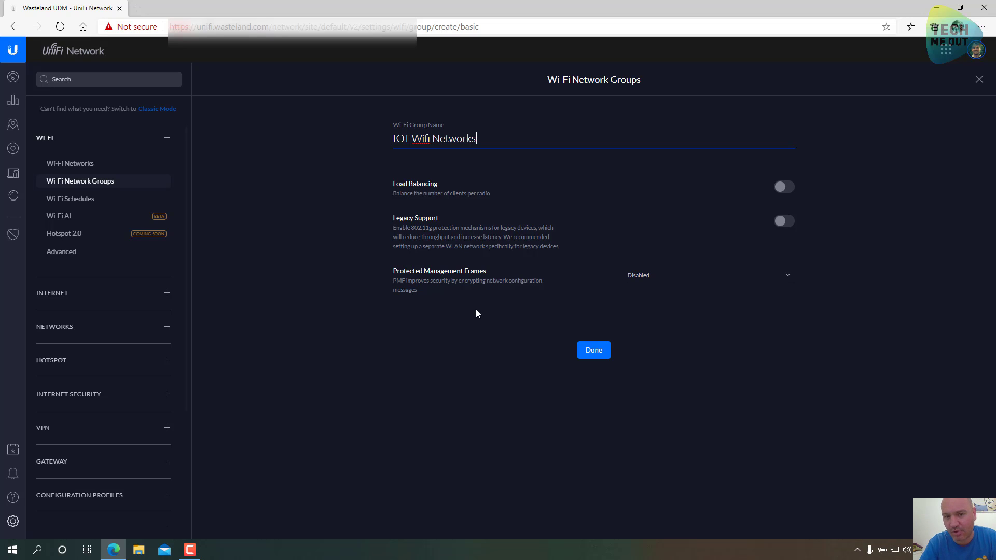
click(594, 351)
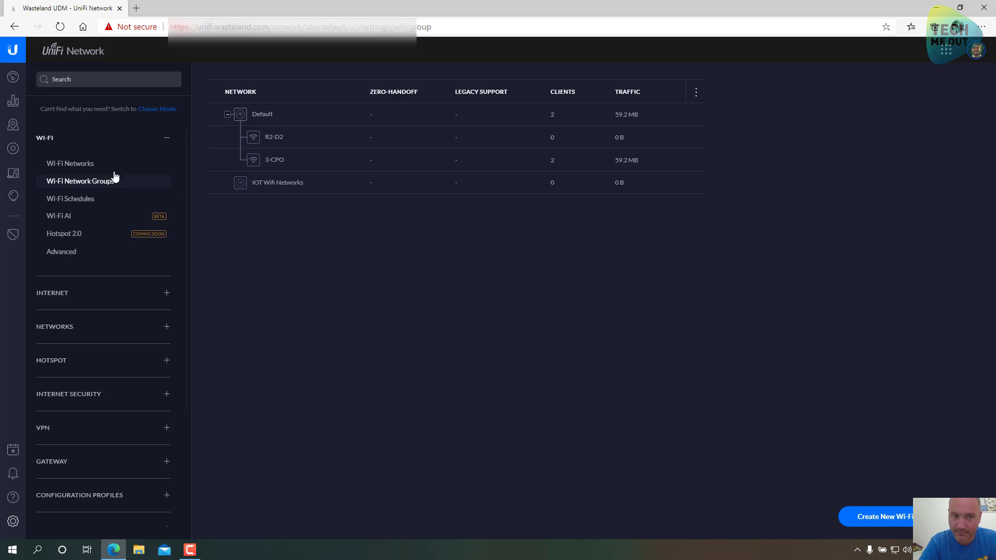
Start creating a new advanced Wi-Fi network and name it "IOT Network"
click(95, 165)
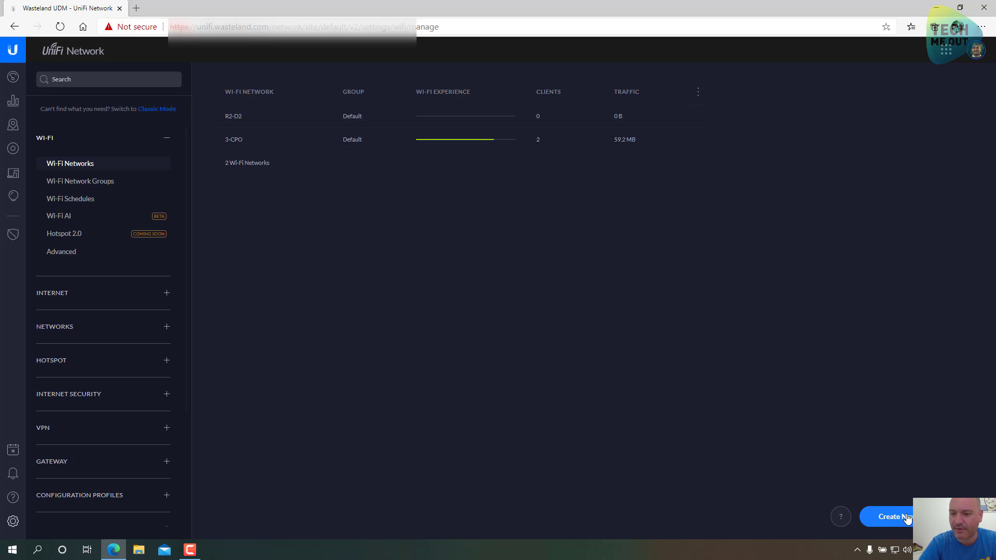
click(887, 517)
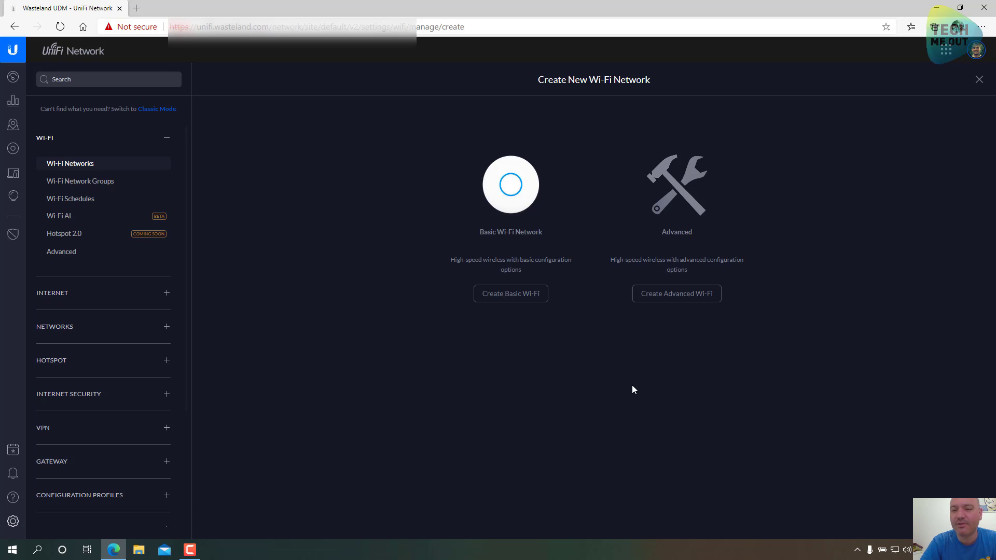
click(684, 294)
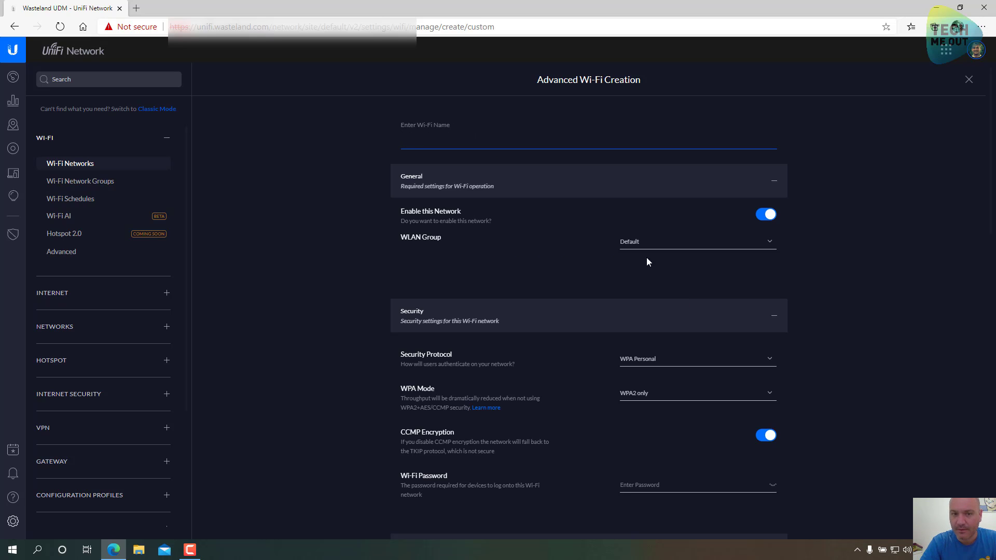
text(IOT )
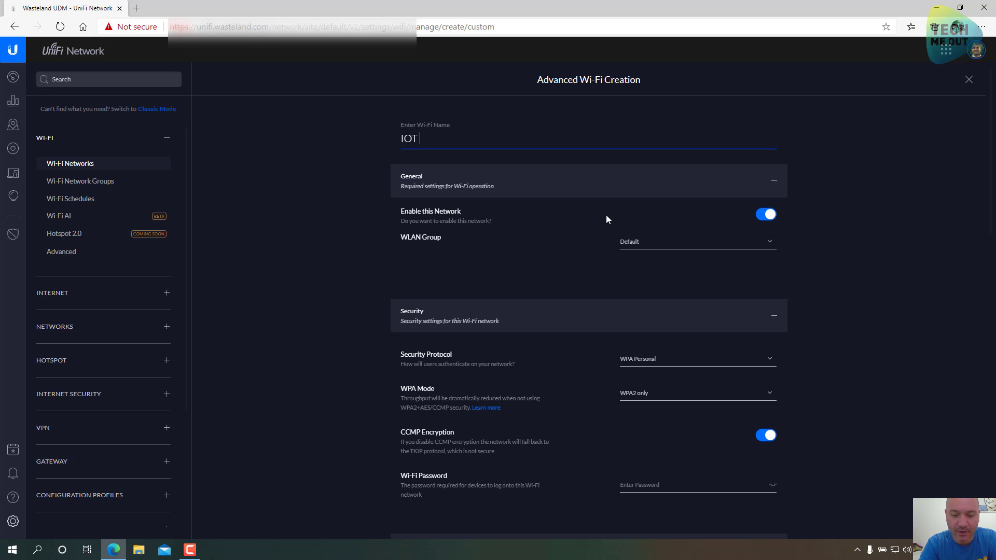
text(Network)
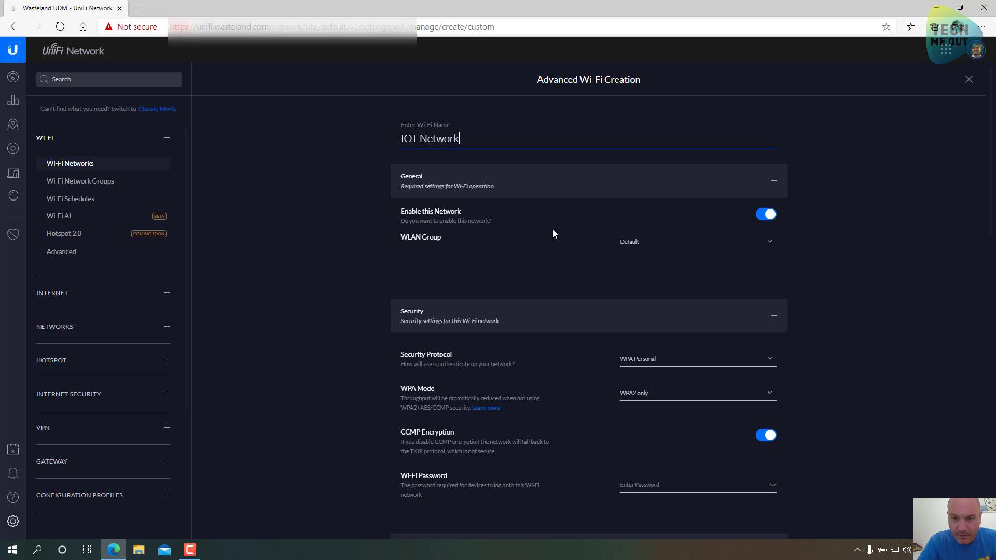
Assign the new Wi-Fi network to the "IOT Wifi Networks" WLAN group
triple_click(401, 237)
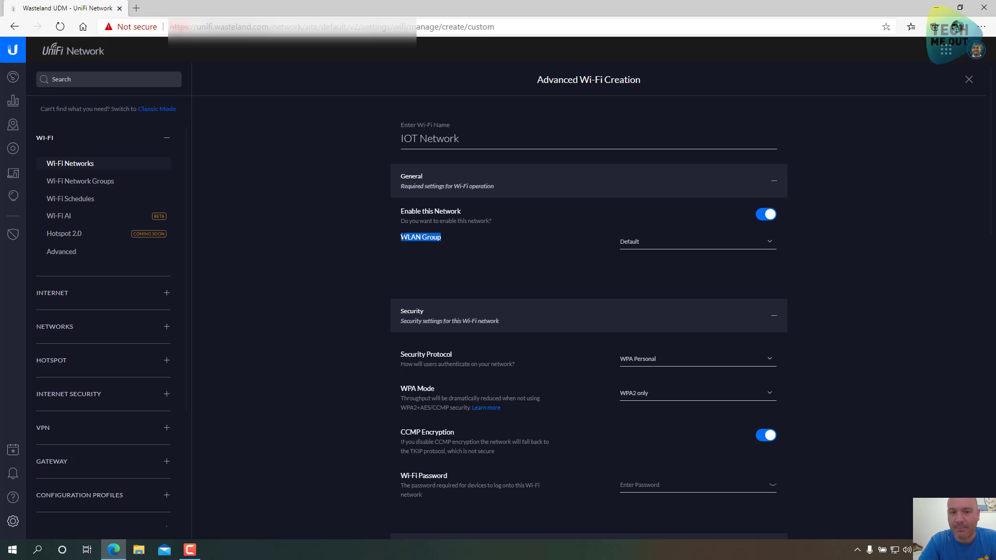
click(638, 242)
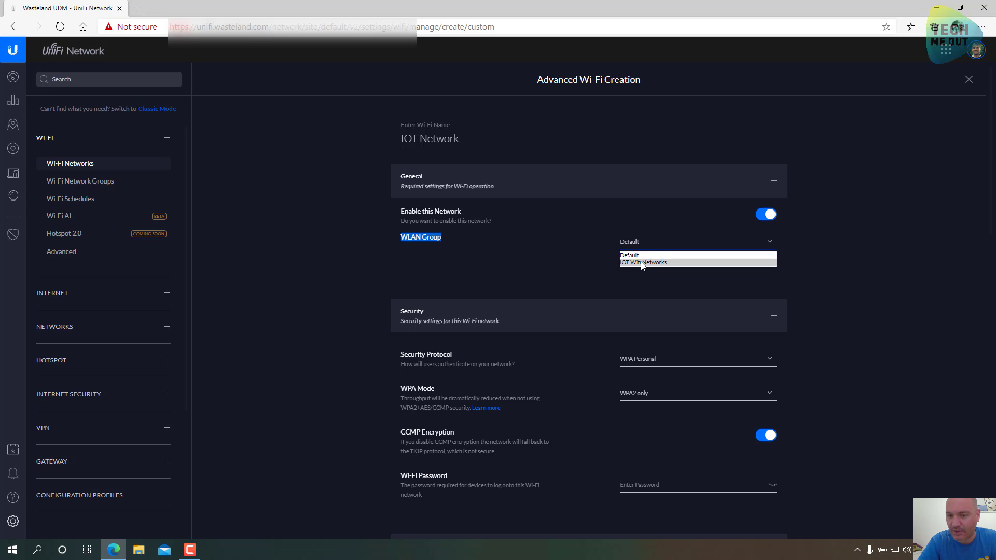
click(643, 263)
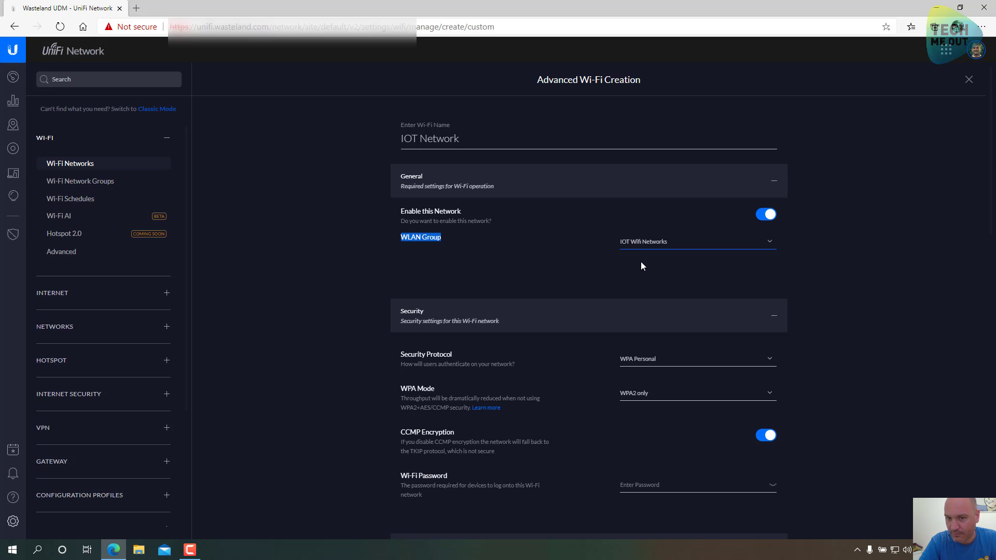
click(612, 275)
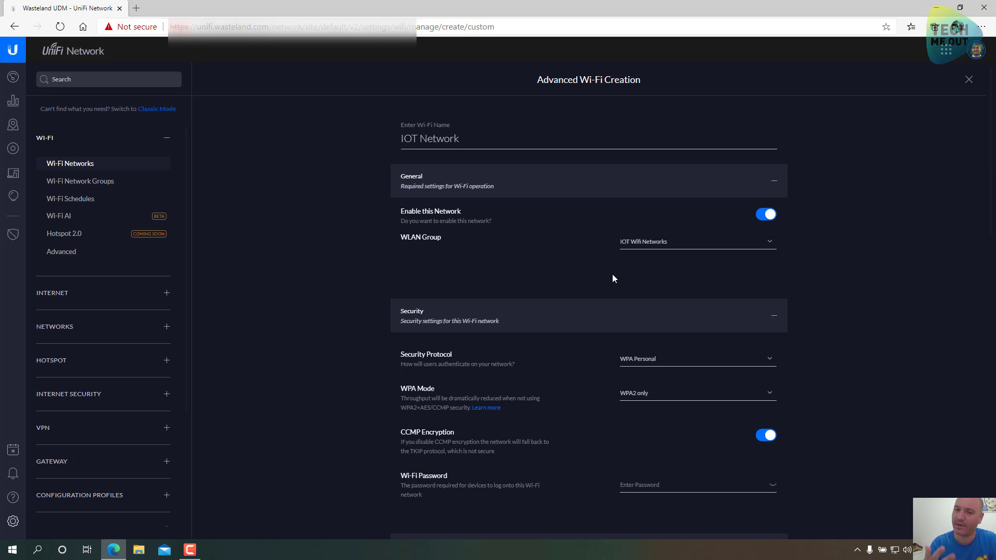
Enter the Wi-Fi password for the new network and enable its guest policies
scroll(612, 278, down, 3)
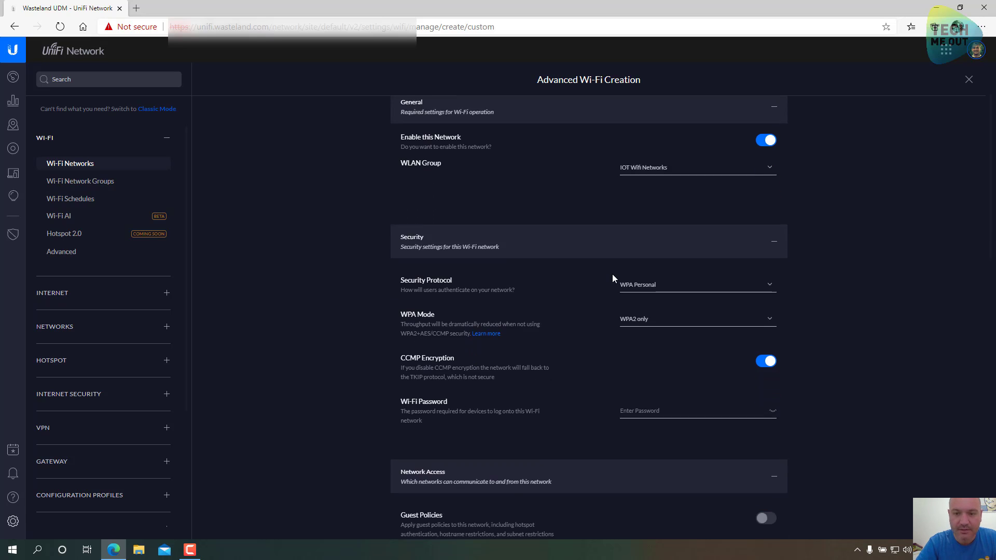
click(643, 363)
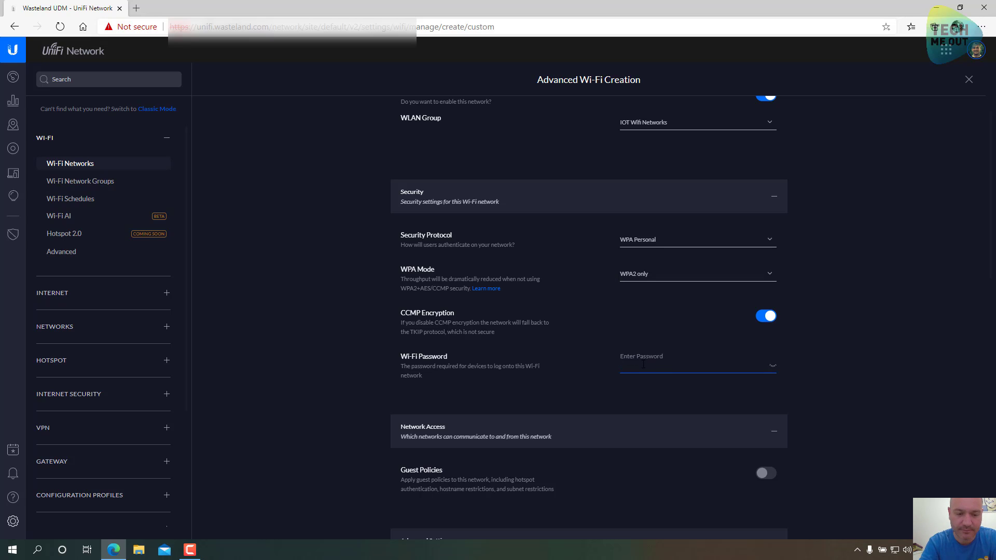
text(••)
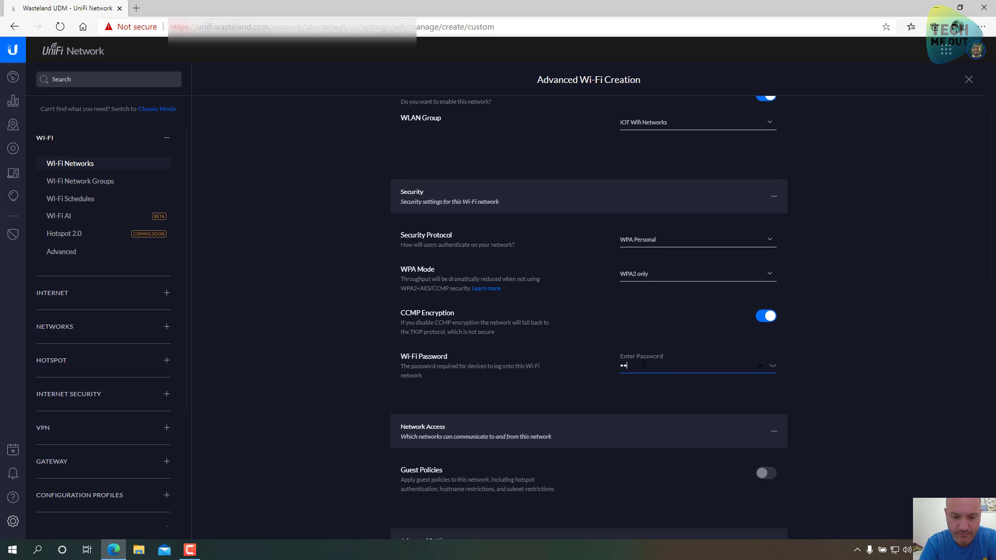
text(•••••••)
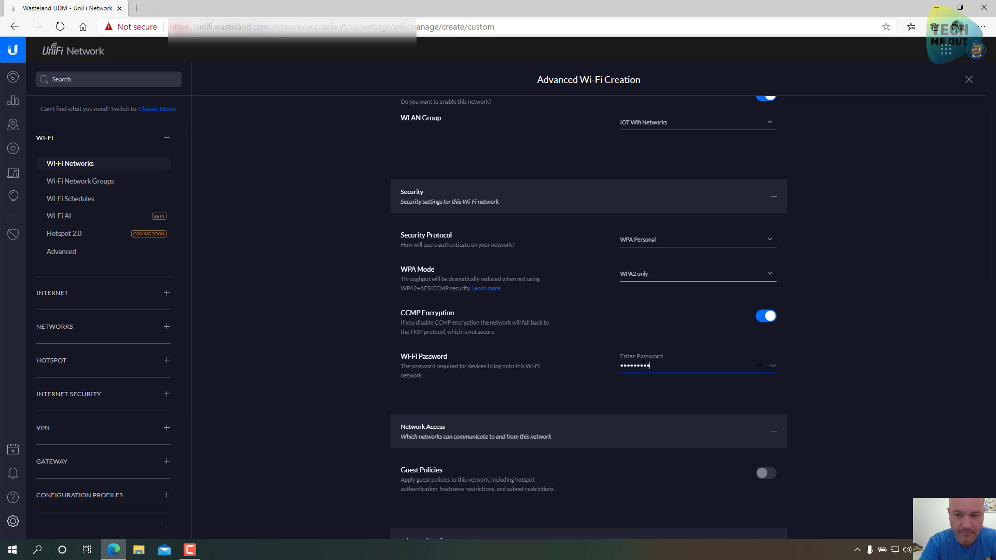
text(•)
click(309, 385)
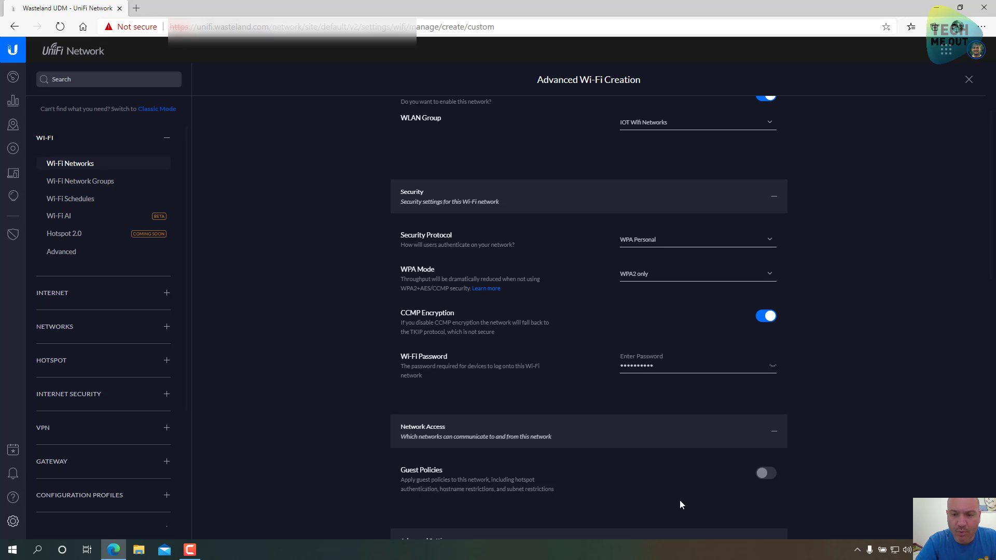
click(765, 478)
Enable VLAN use for the new Wi-Fi network with VLAN ID 99 and save the network
scroll(321, 407, down, 3)
scroll(321, 408, down, 3)
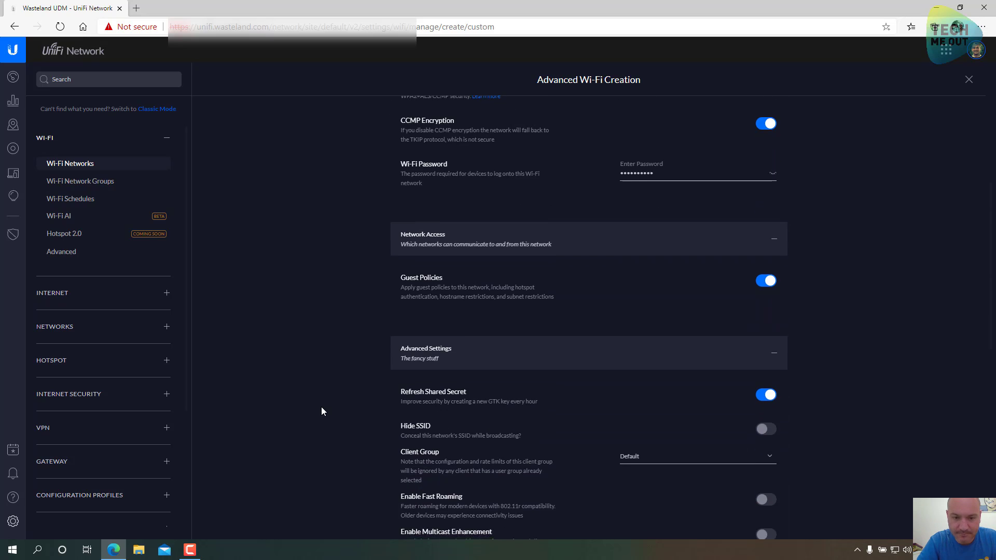
scroll(322, 407, down, 2)
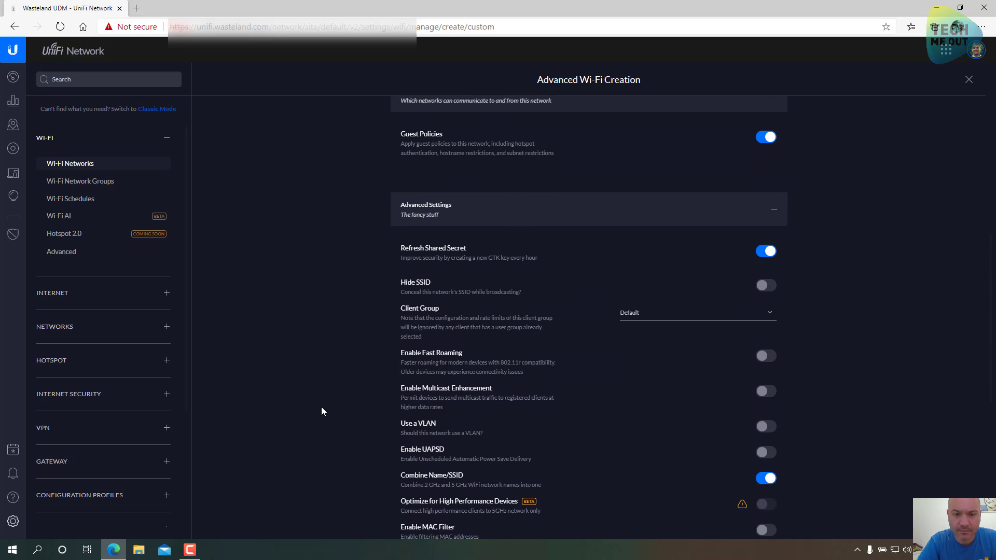
click(754, 387)
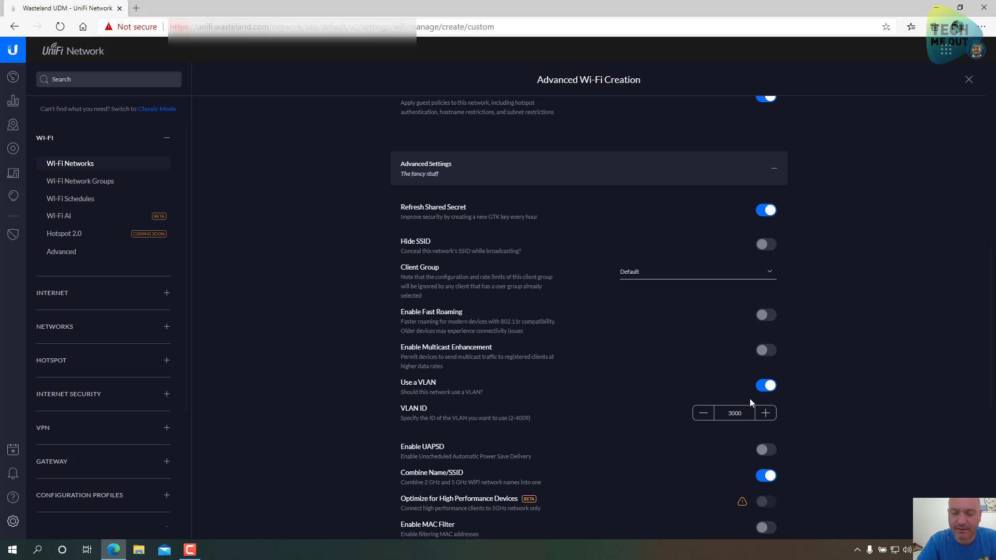
double_click(740, 413)
text(99)
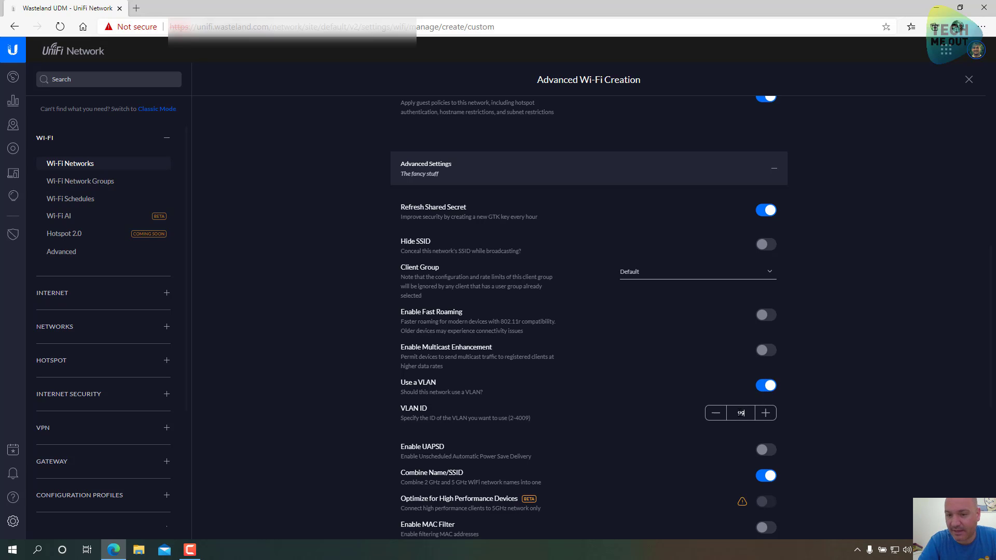
scroll(361, 411, down, 4)
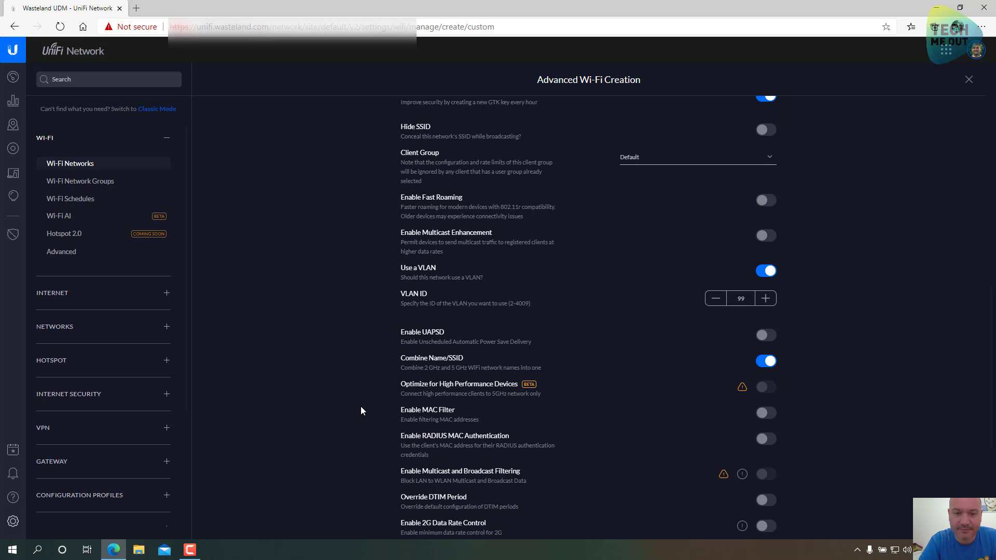
scroll(362, 411, down, 3)
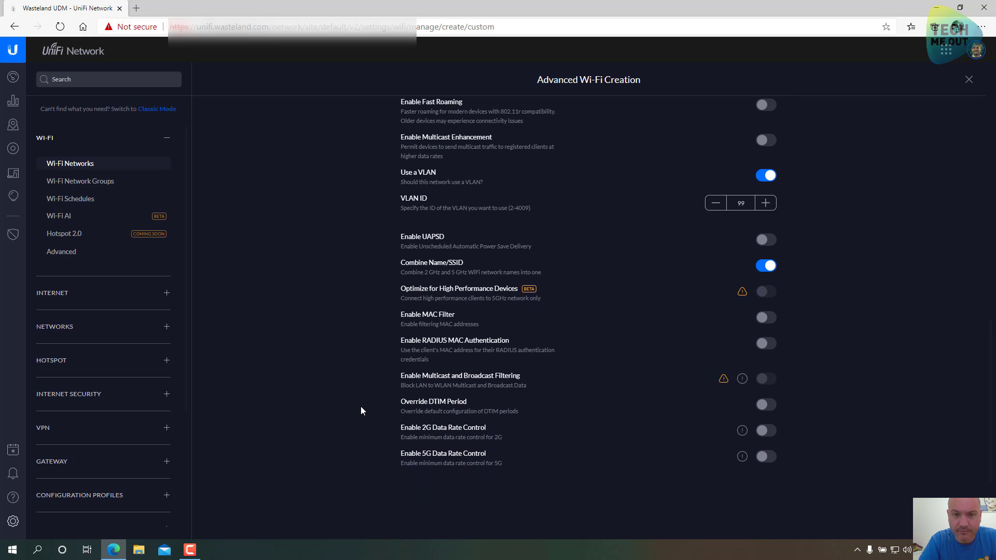
click(589, 447)
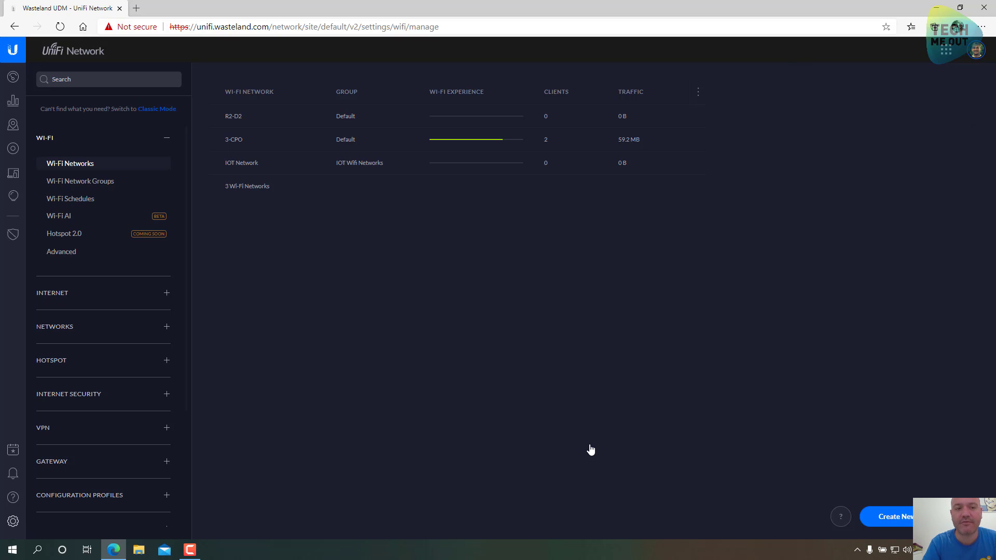
Open the Wi-Fi network groups and expand the IOT Wifi Networks group to check its member networks
click(109, 190)
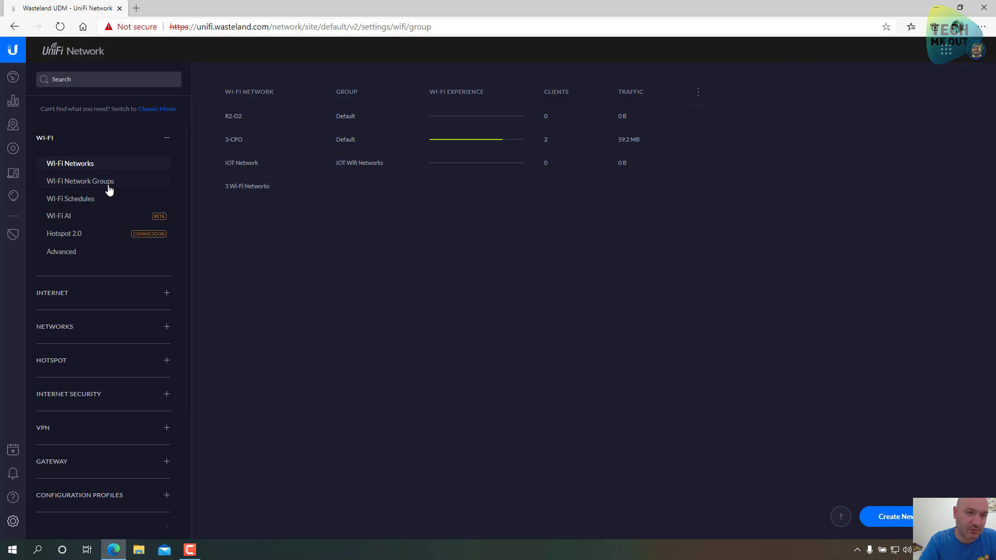
click(228, 137)
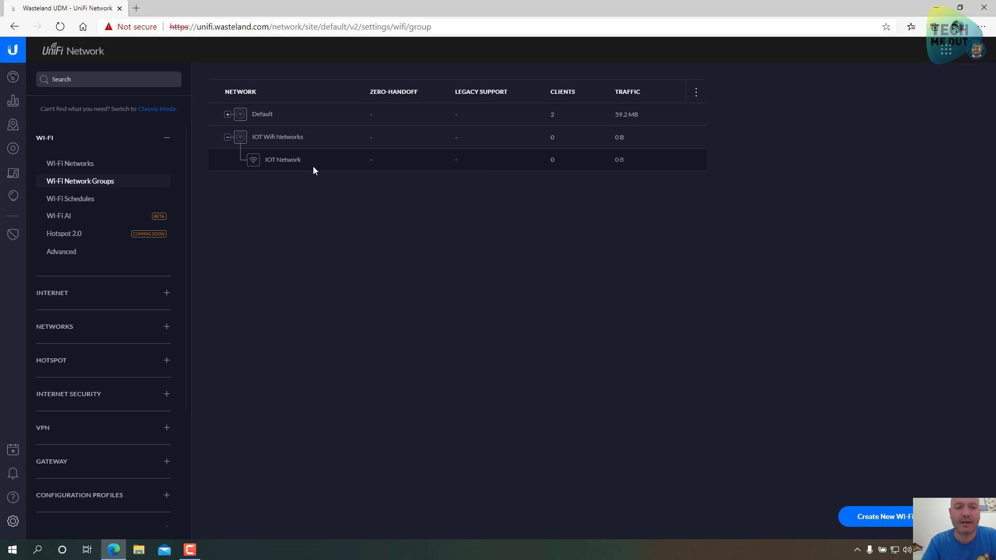
Open the WLAN configuration of the Living Room - AP-AC-LR access point from the device list
click(13, 148)
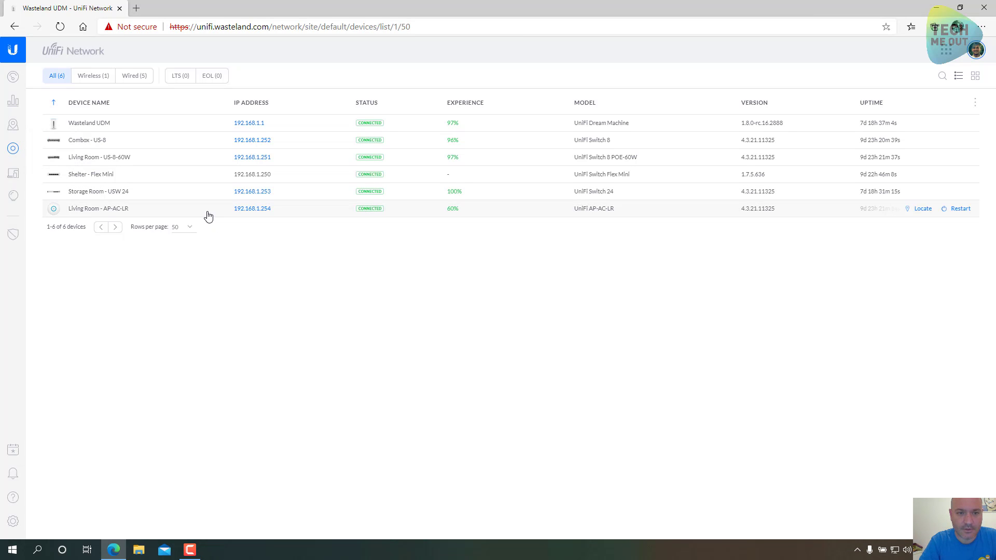
click(208, 215)
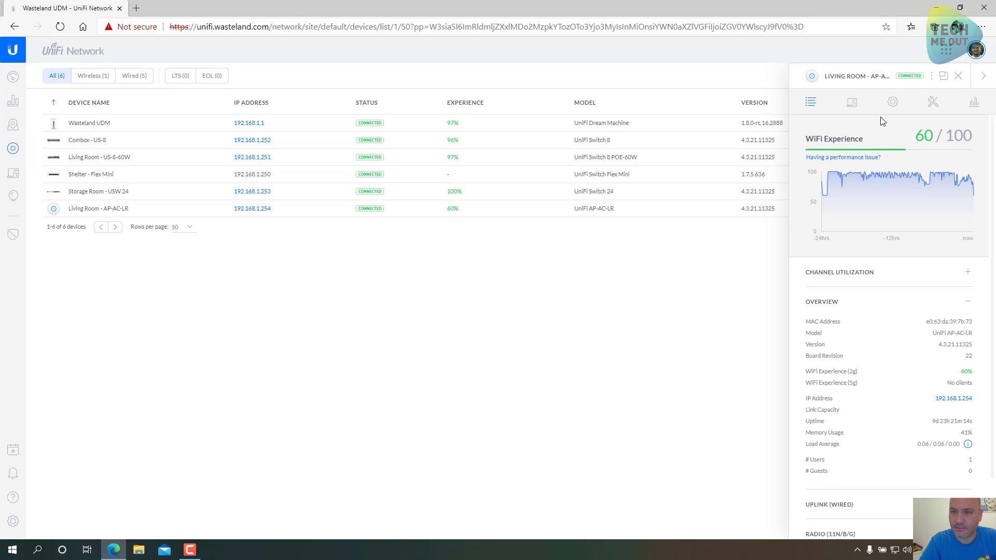
click(893, 102)
scroll(865, 336, down, 2)
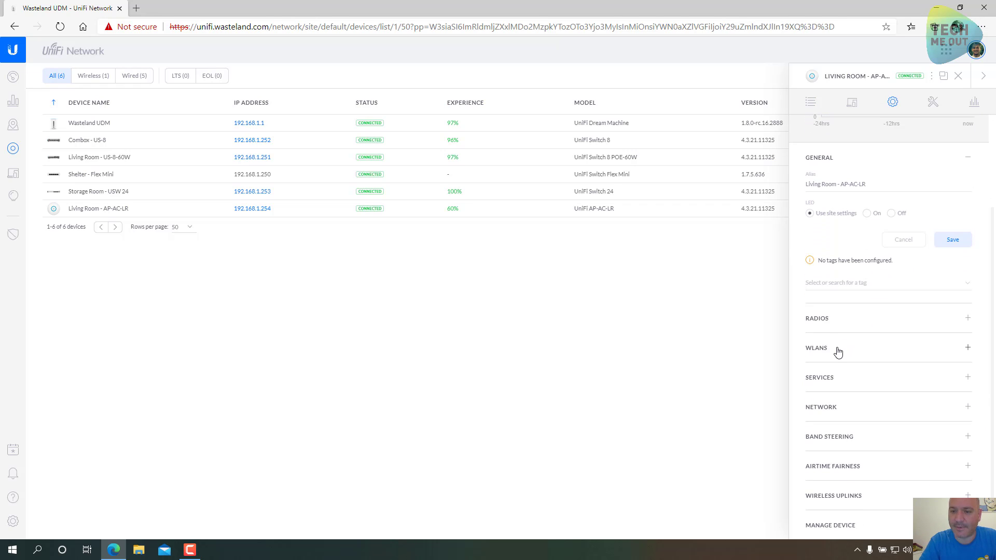
click(838, 352)
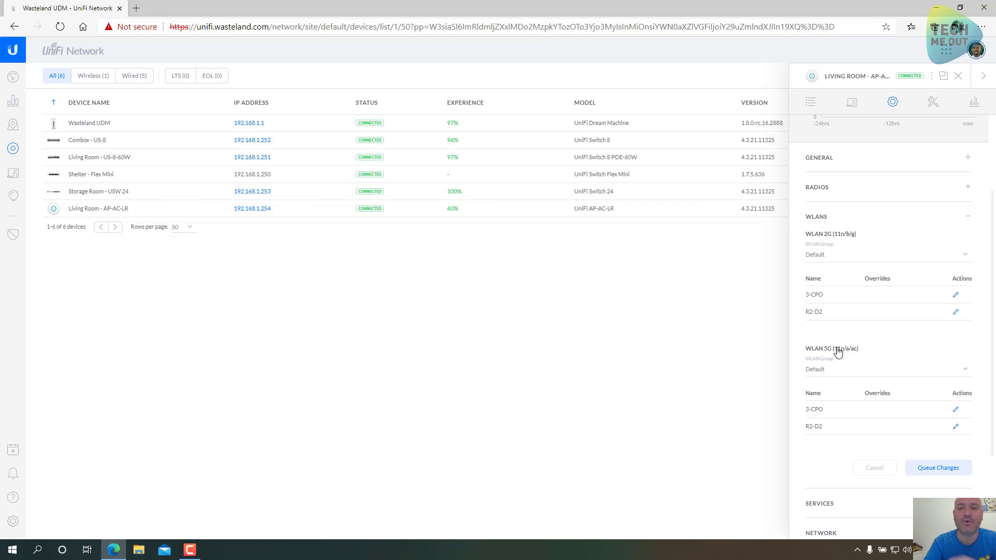
Set both the 2G and 5G WLAN groups of the access point to IOT Wifi Networks and apply the changes
click(825, 258)
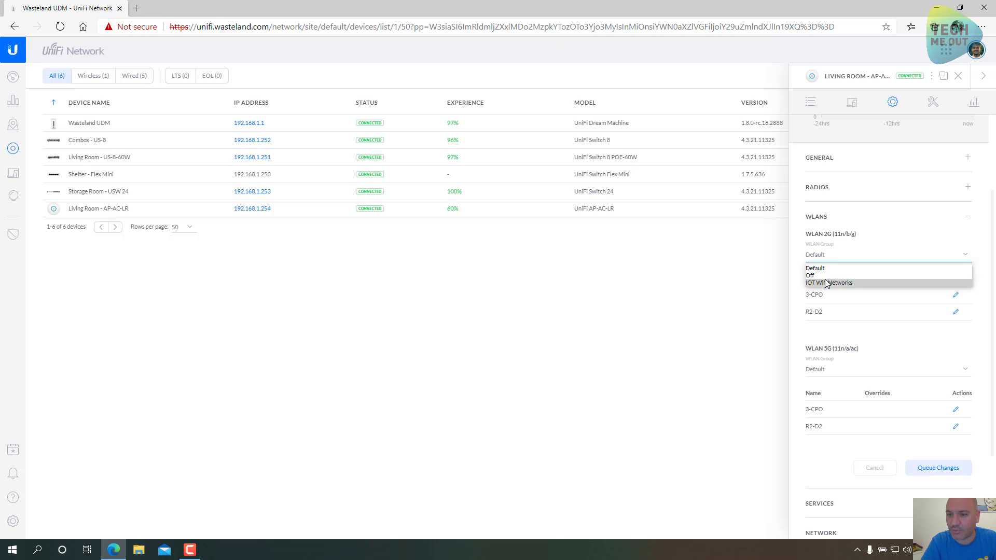
click(828, 283)
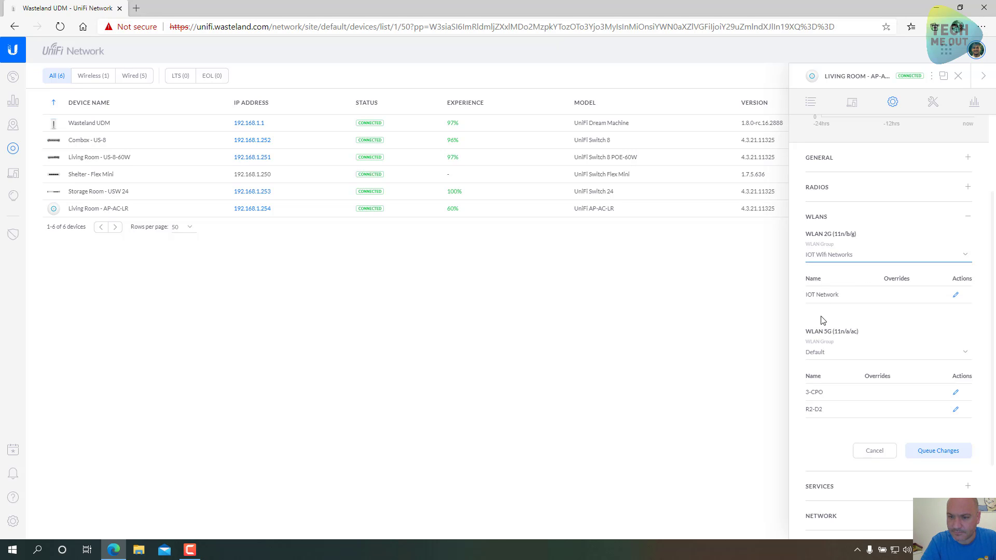
click(824, 353)
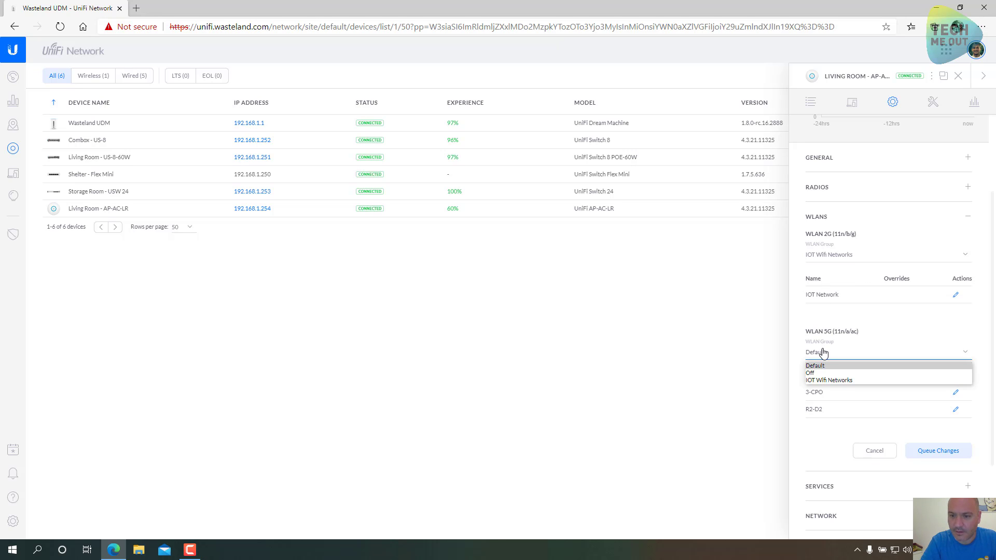
click(825, 380)
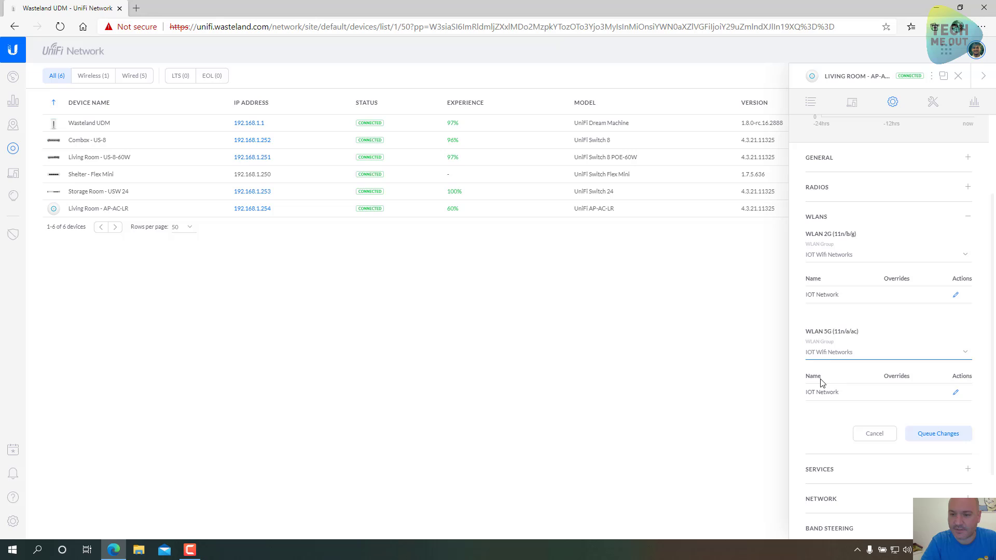
click(934, 437)
click(939, 493)
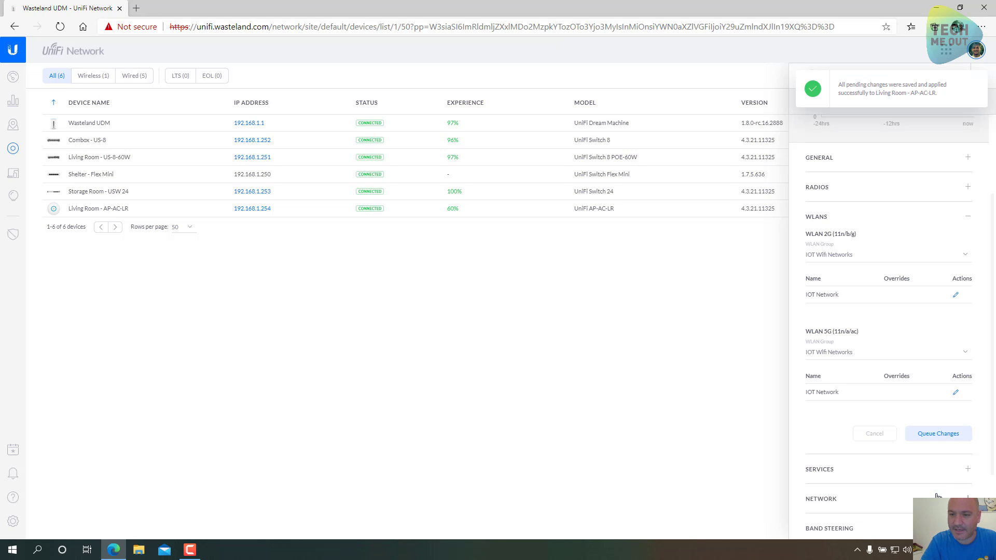